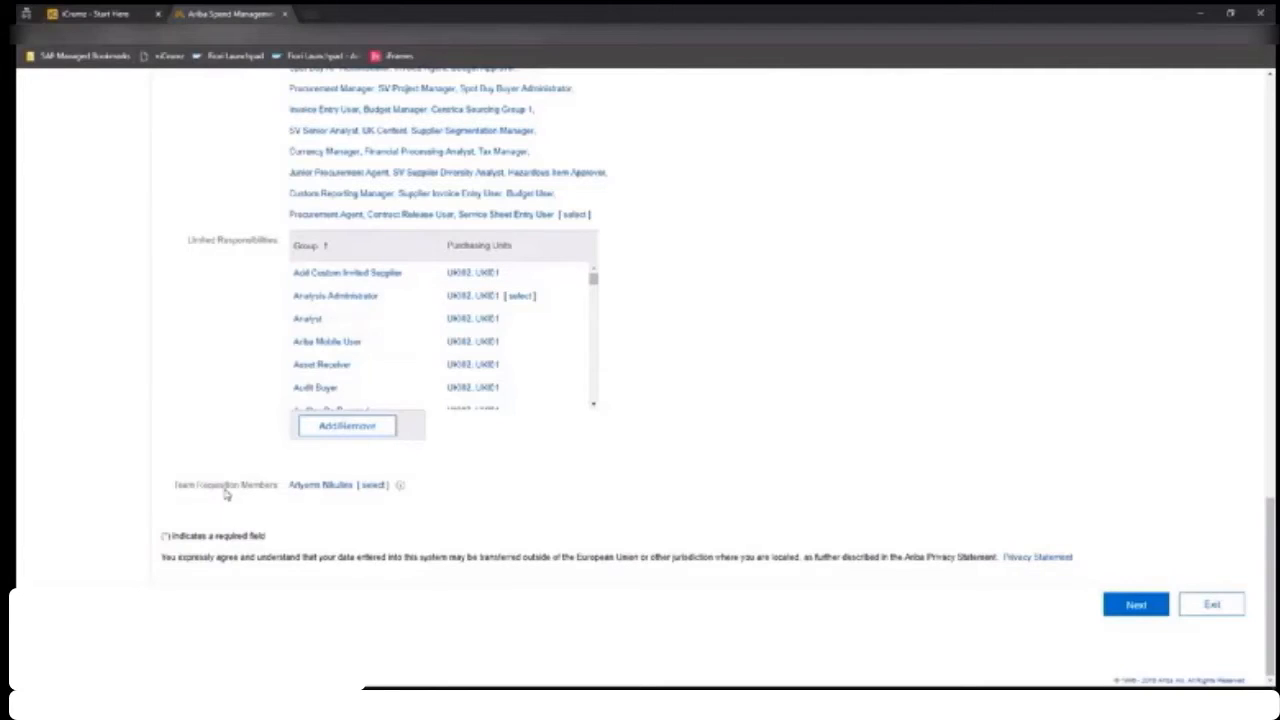
Exit the user profile page and start a non-catalog item on a new requisition
click(1214, 608)
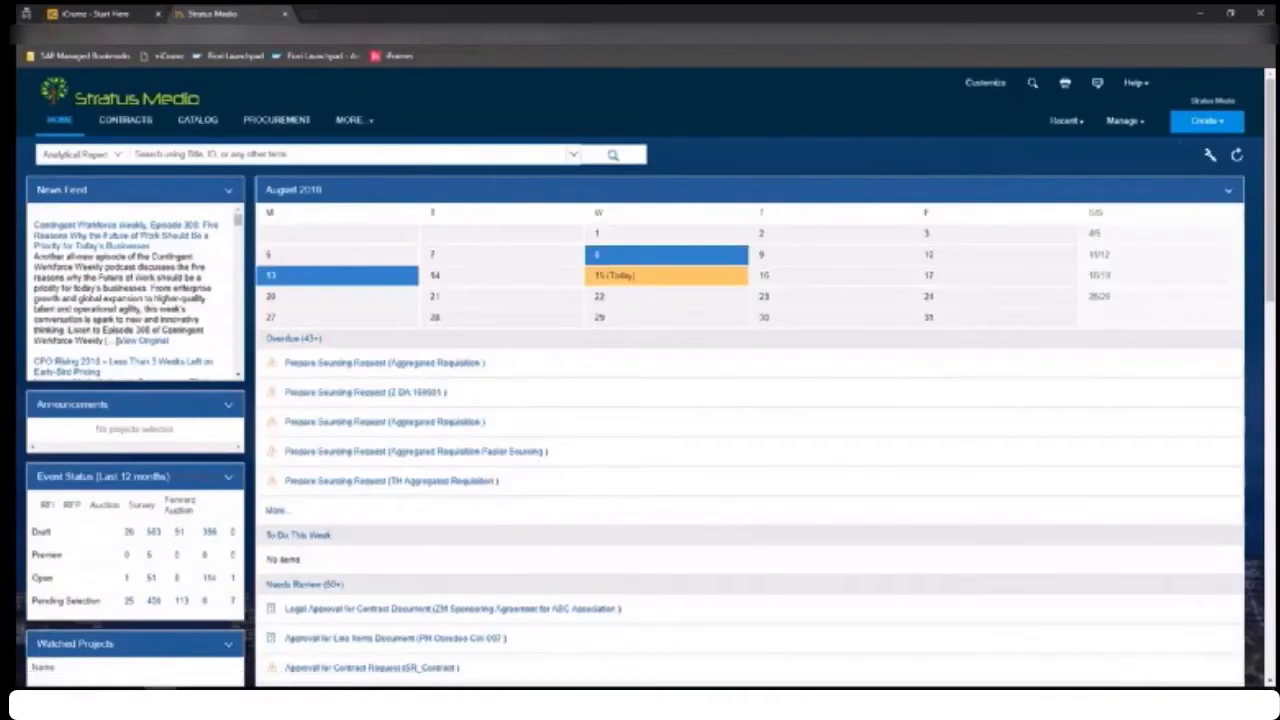
click(1215, 120)
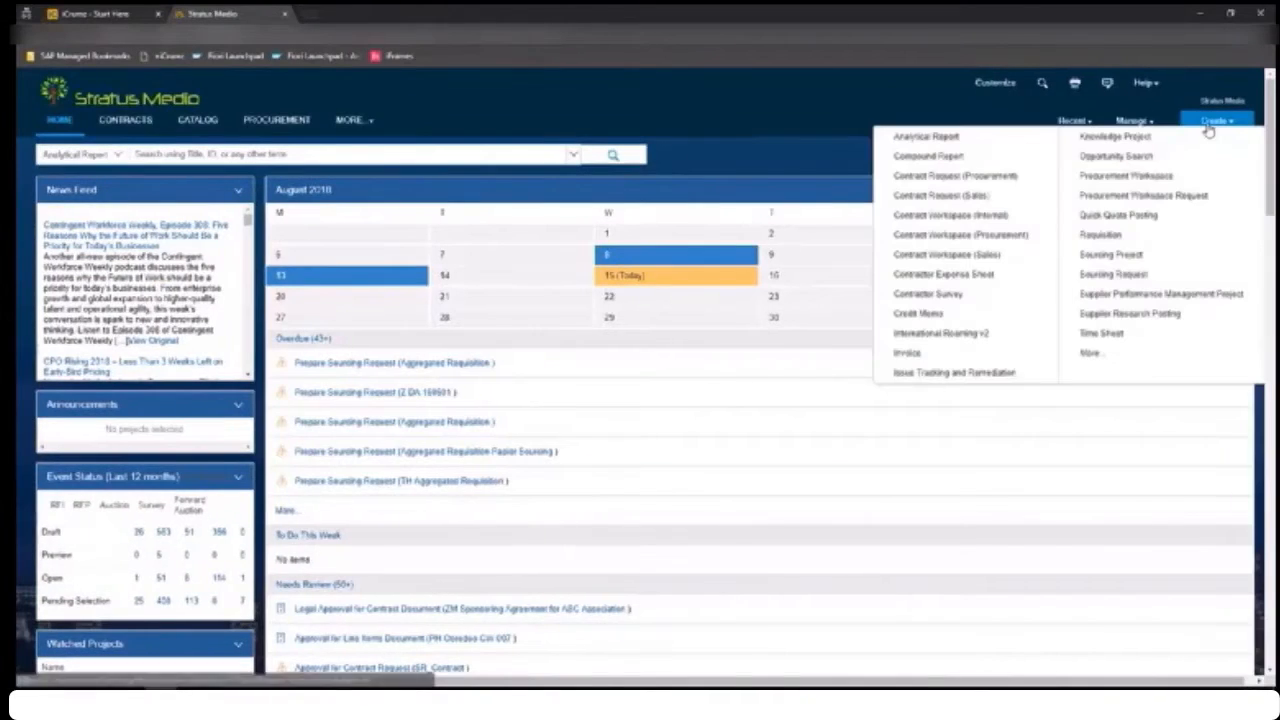
click(1103, 237)
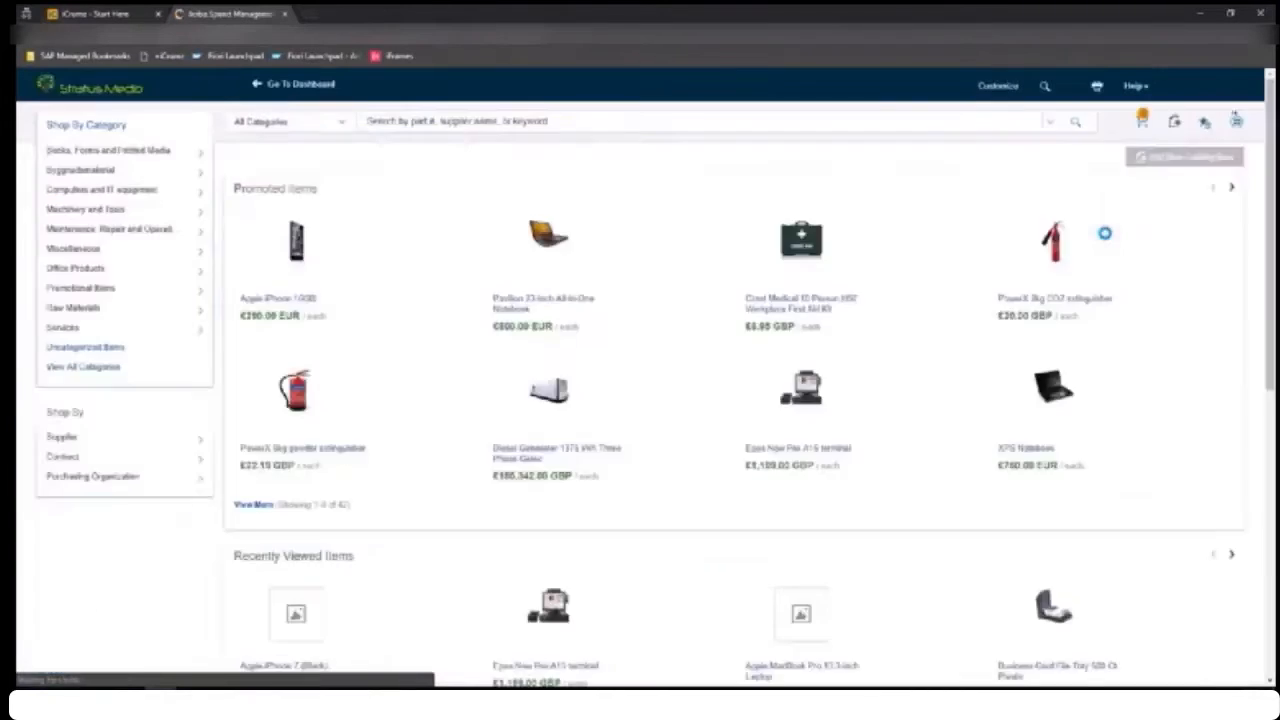
click(1172, 198)
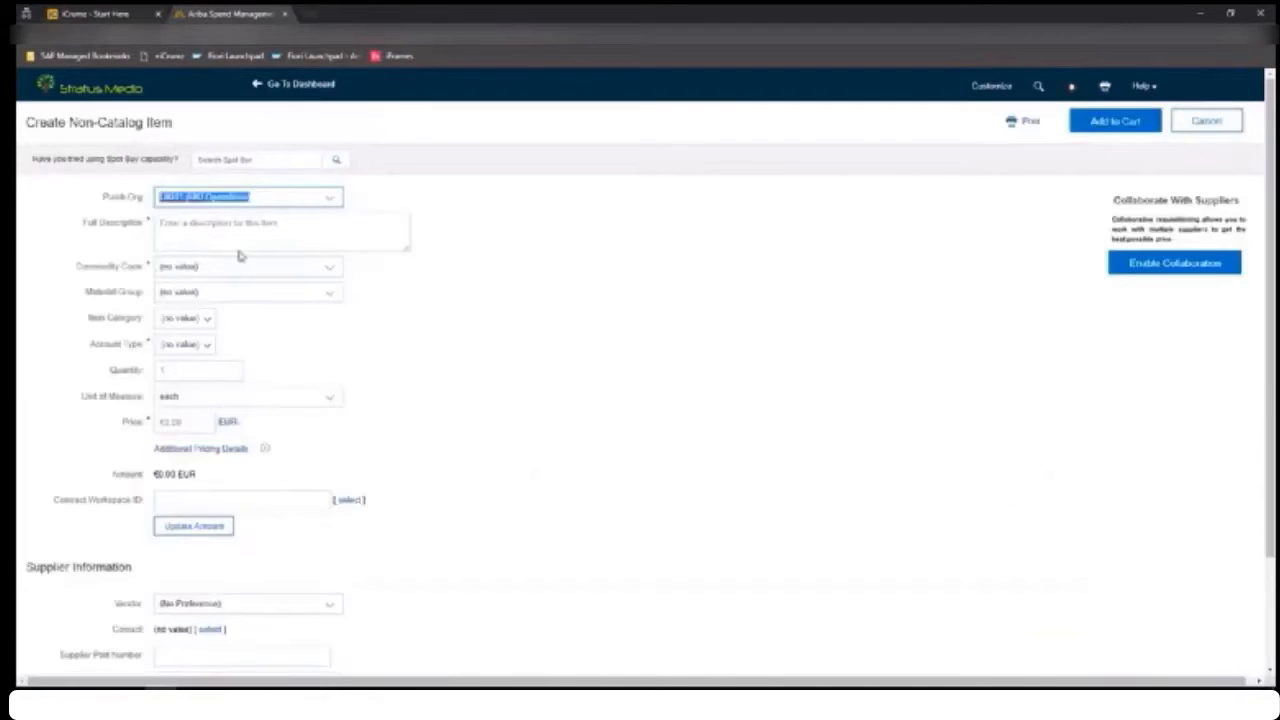
Describe the item as "Custom made modular ergonomic Reception desk" and assign the commodity code Furniture and Furnishings
click(248, 214)
drag(248, 214, 92, 198)
text(p)
text(Custom made modular ergonomic Reception desk)
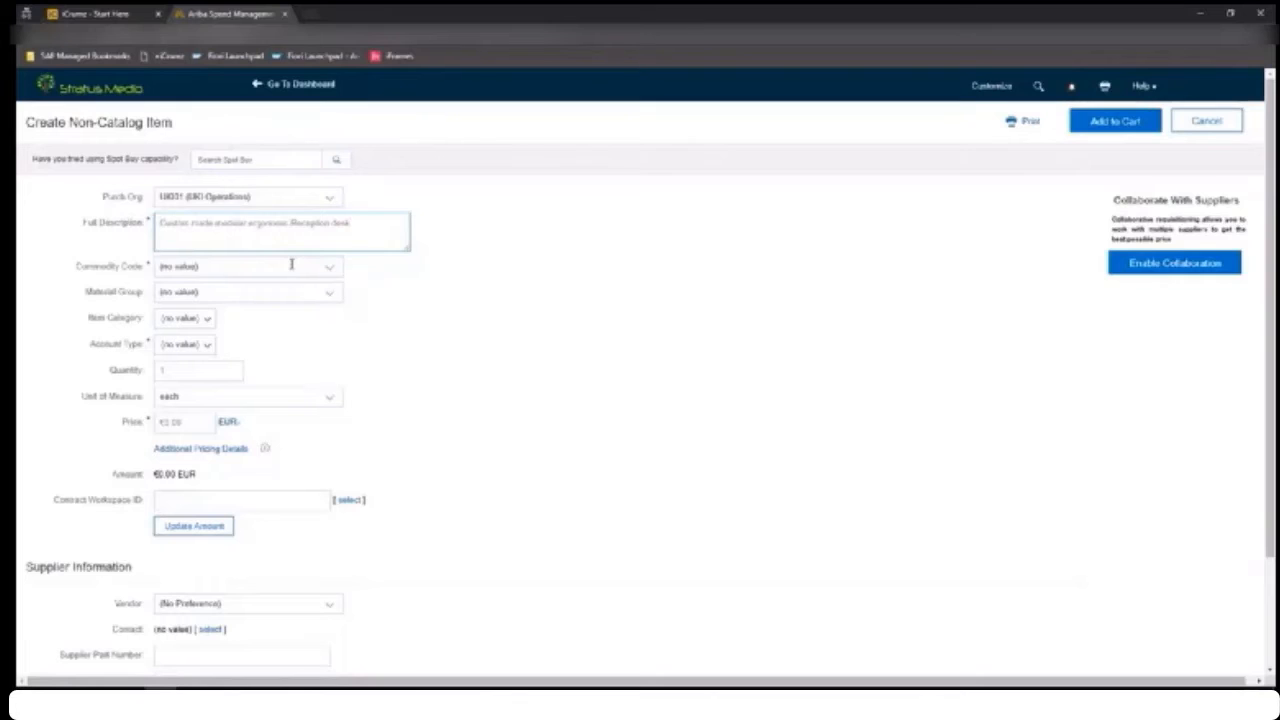
click(329, 268)
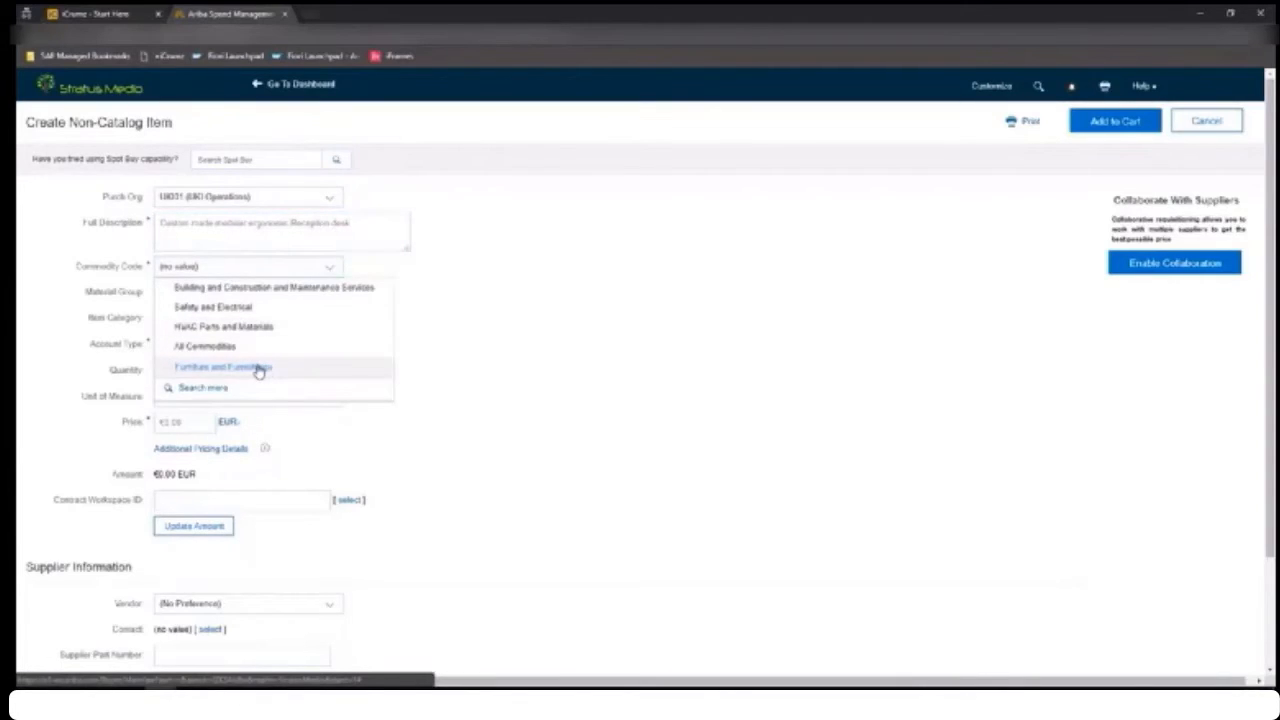
click(258, 368)
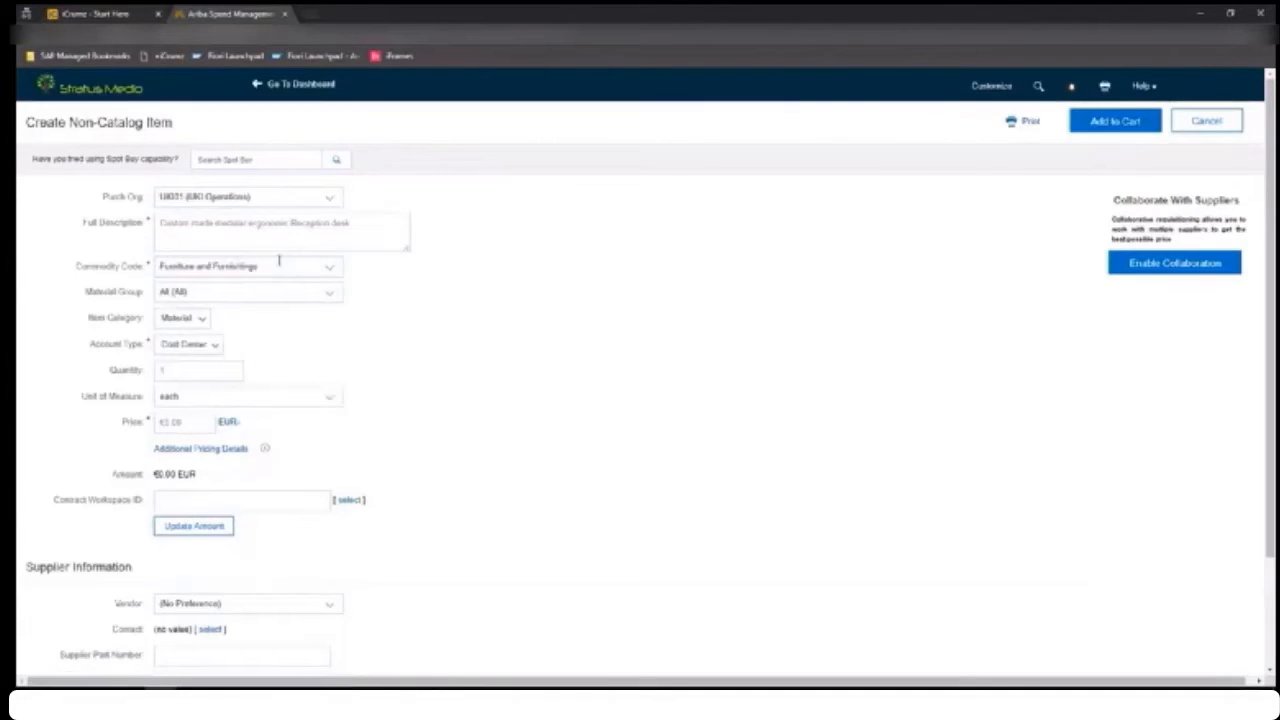
Set the item's price to 2000 EUR and choose Alpha Inc as its vendor
click(197, 422)
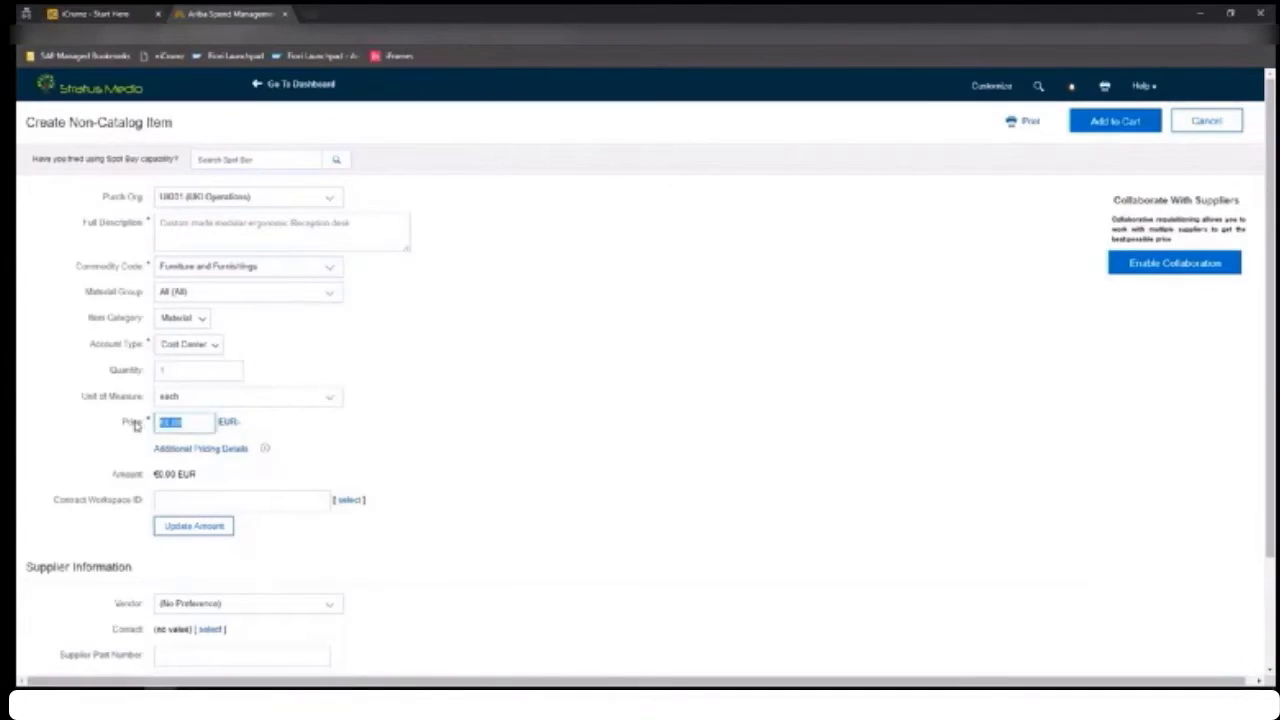
text(2000)
click(256, 606)
text(alpha)
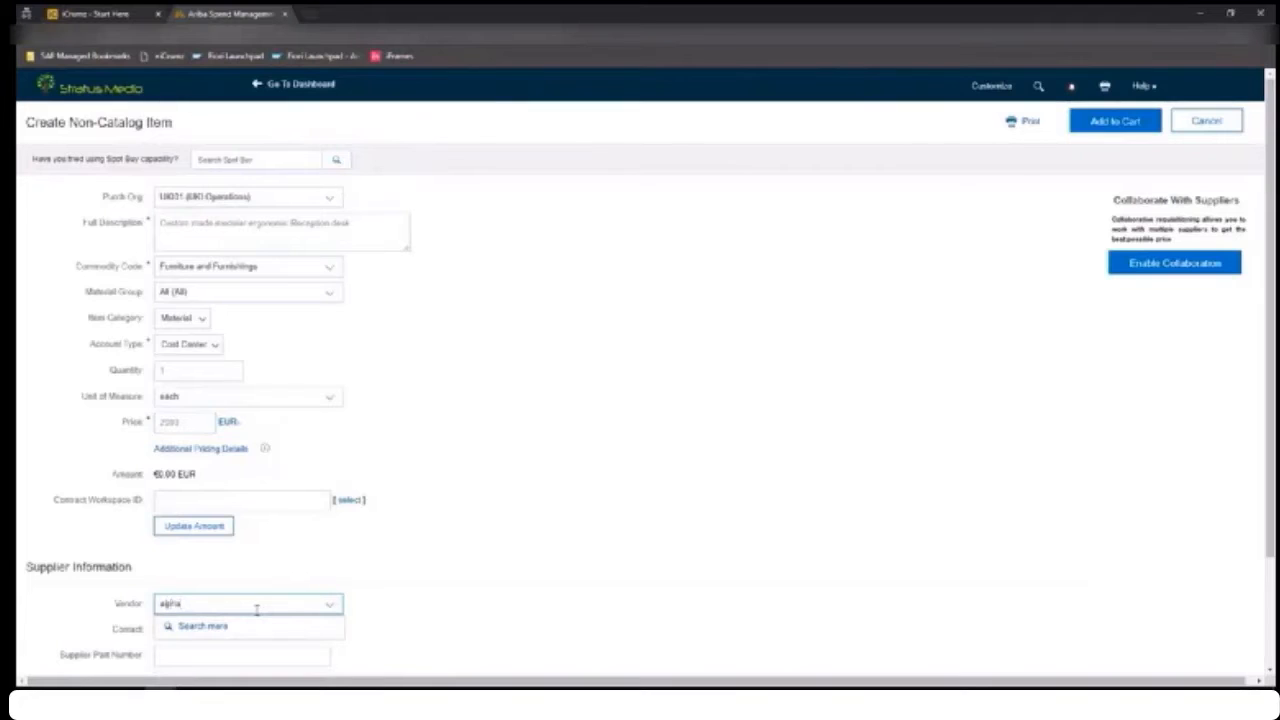
click(250, 625)
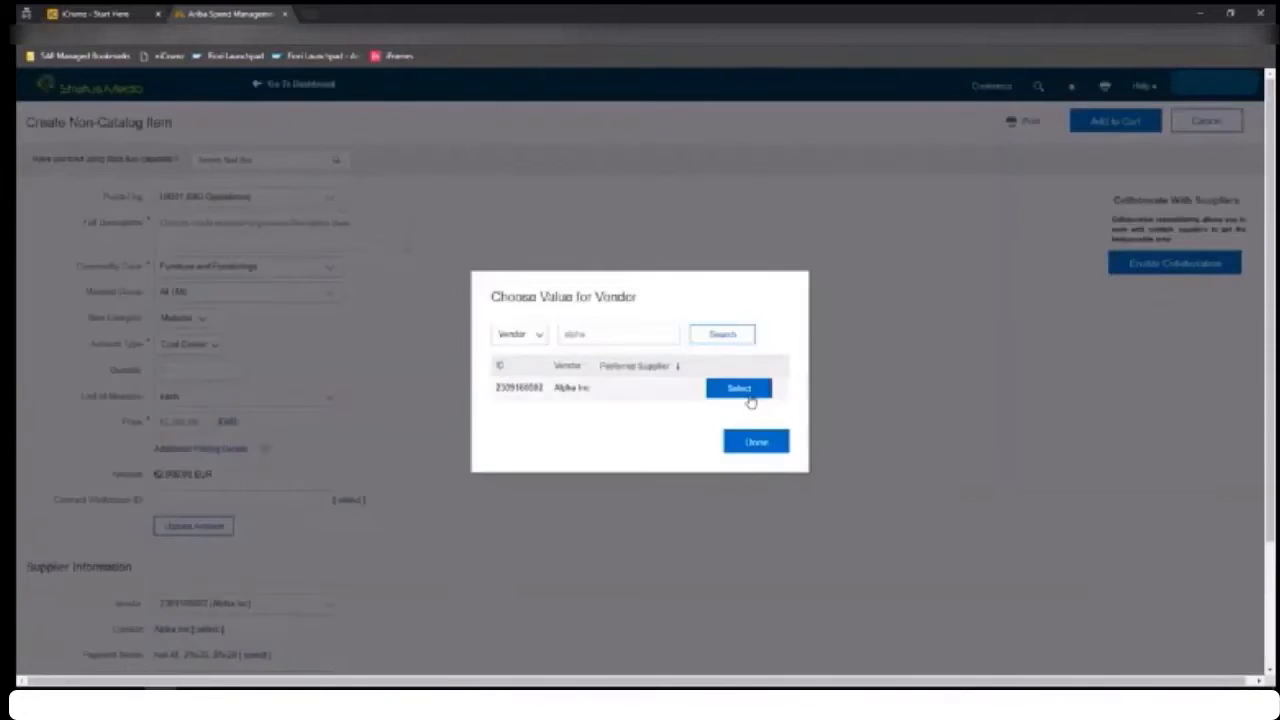
click(752, 392)
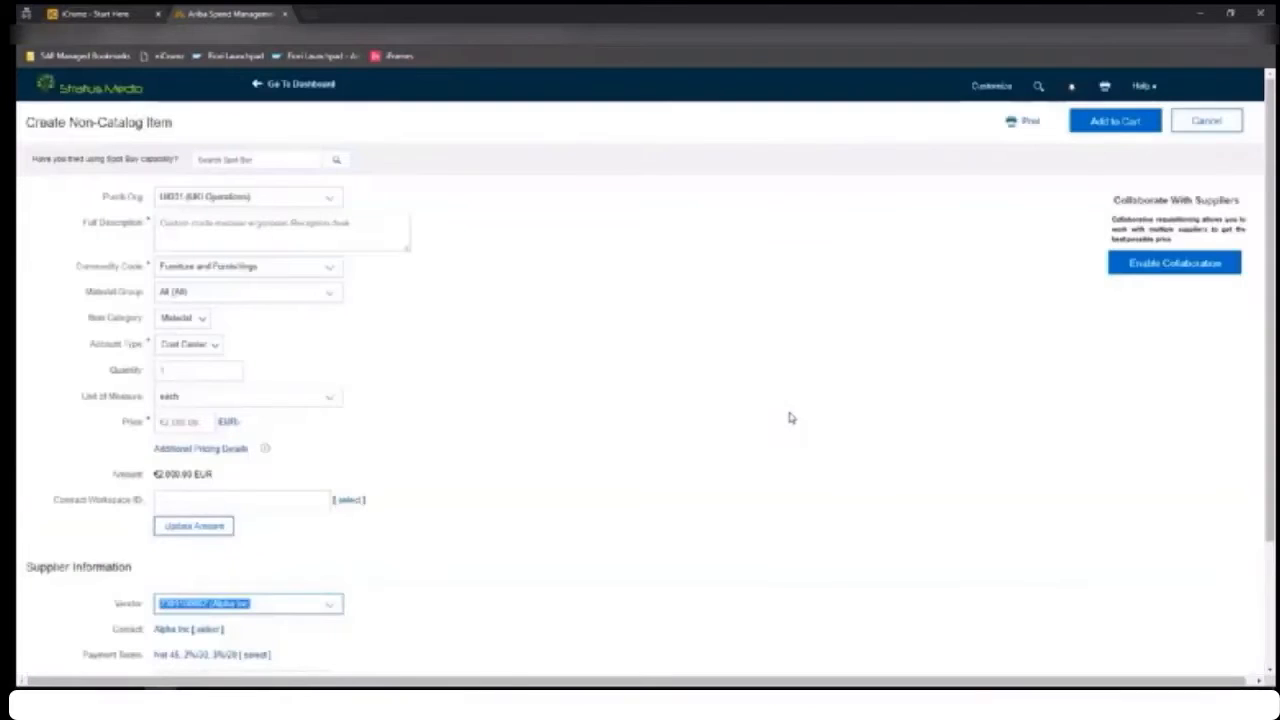
Add the reception desk to the cart and proceed to checkout
click(1128, 123)
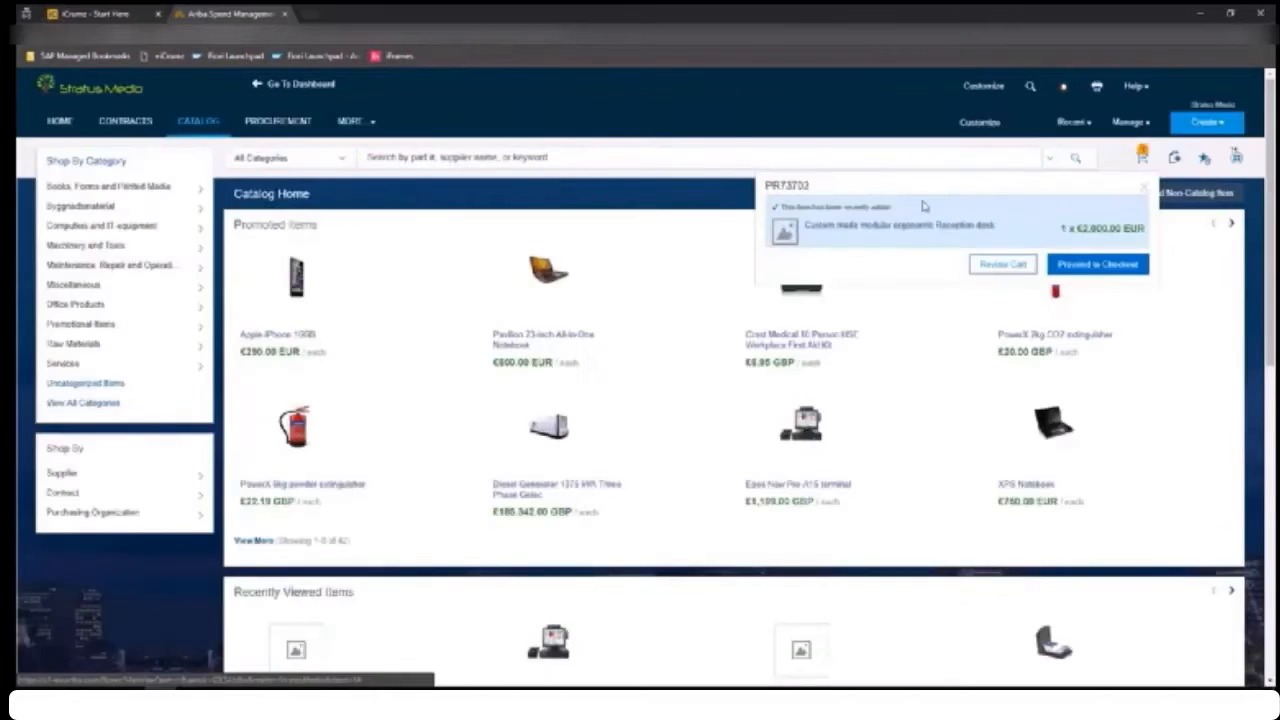
mouse_move(796, 335)
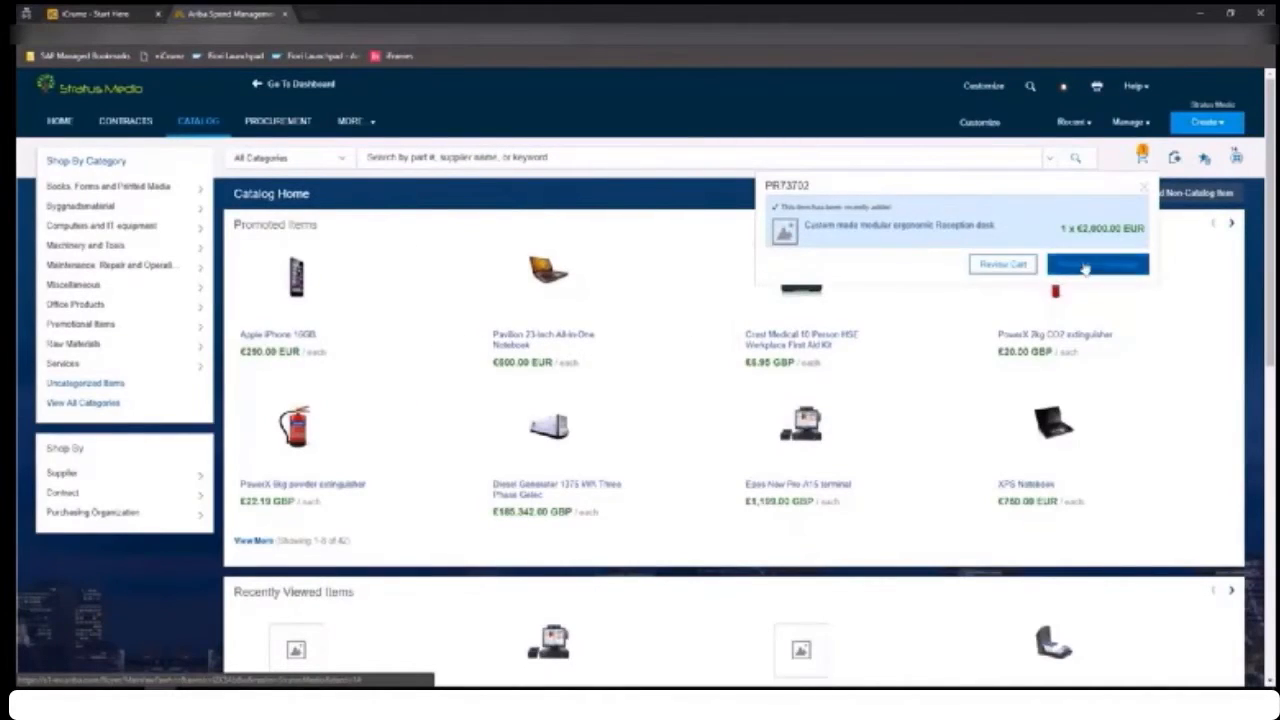
click(1093, 266)
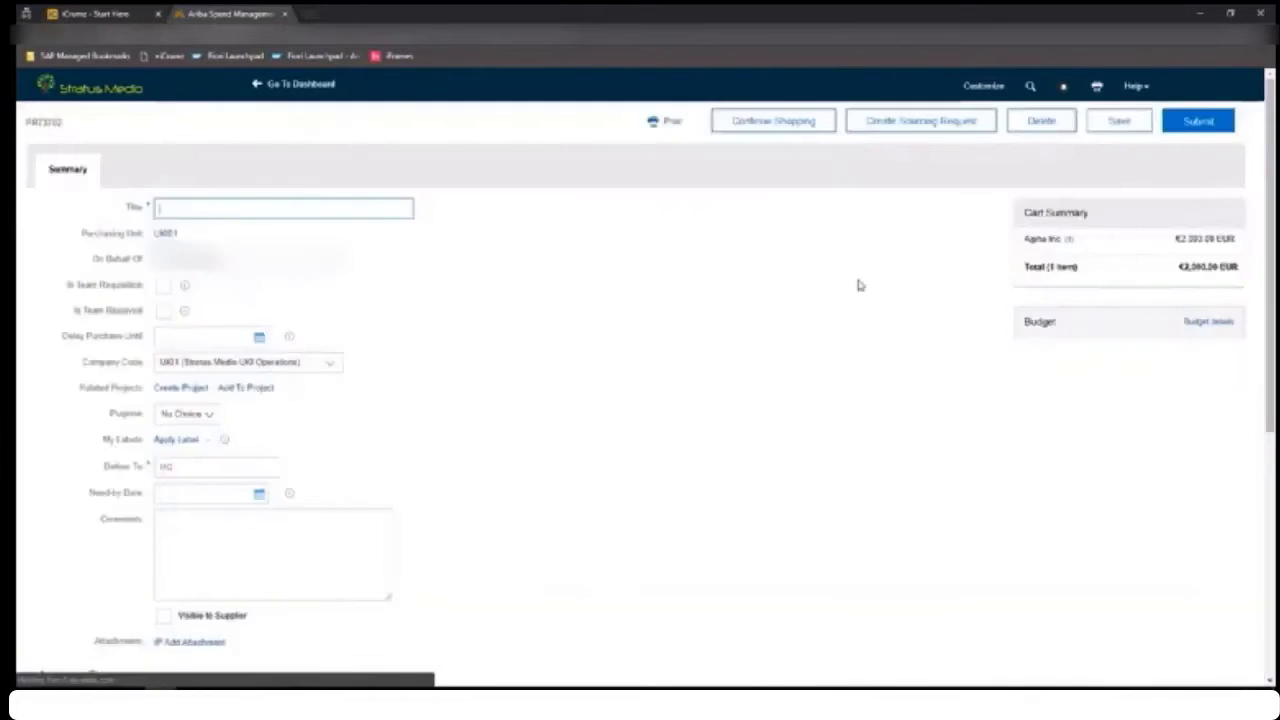
Check the explanation of the Is Team Requisition option and title the requisition "GK Dublin Headquarters reception remodelling"
click(186, 288)
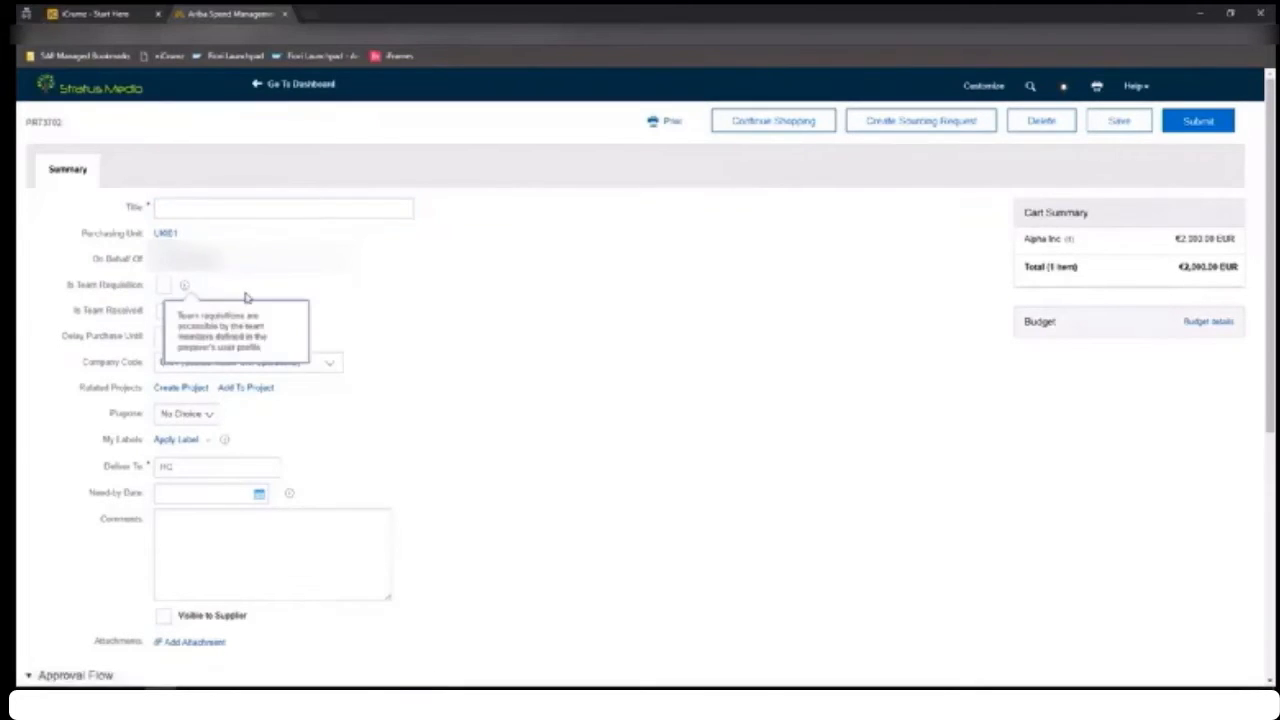
click(256, 205)
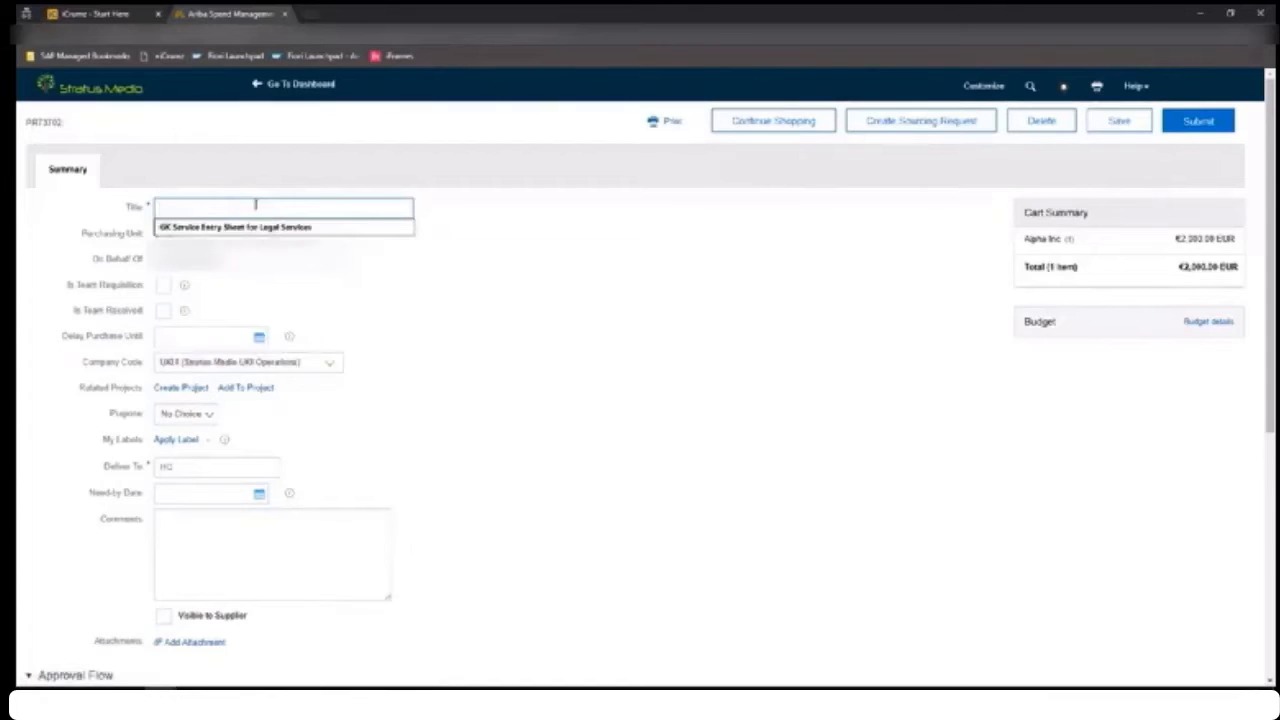
text(gov)
key(BackSpace)
key(BackSpace)
key(BackSpace)
text(GK Dublin Headquarters Reception remodelling)
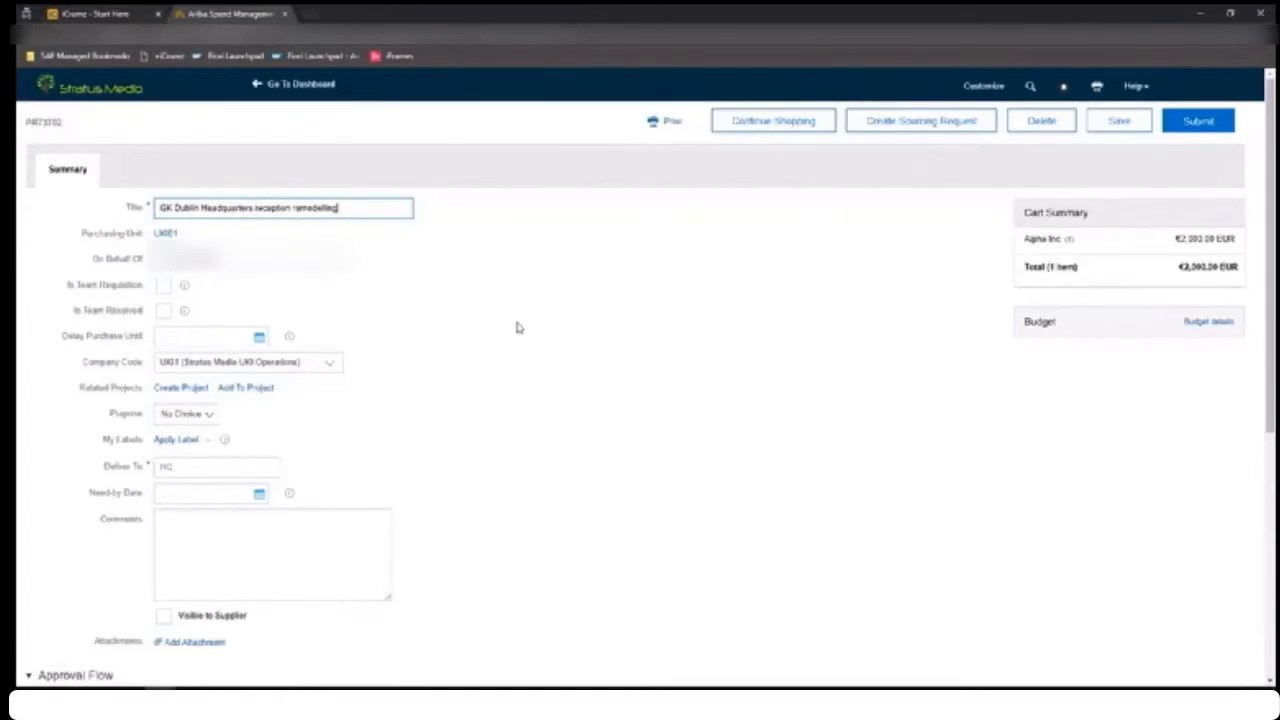
Mark the requisition as both team requisition and team received, and save it without submitting
scroll(514, 327, down, 1)
click(165, 222)
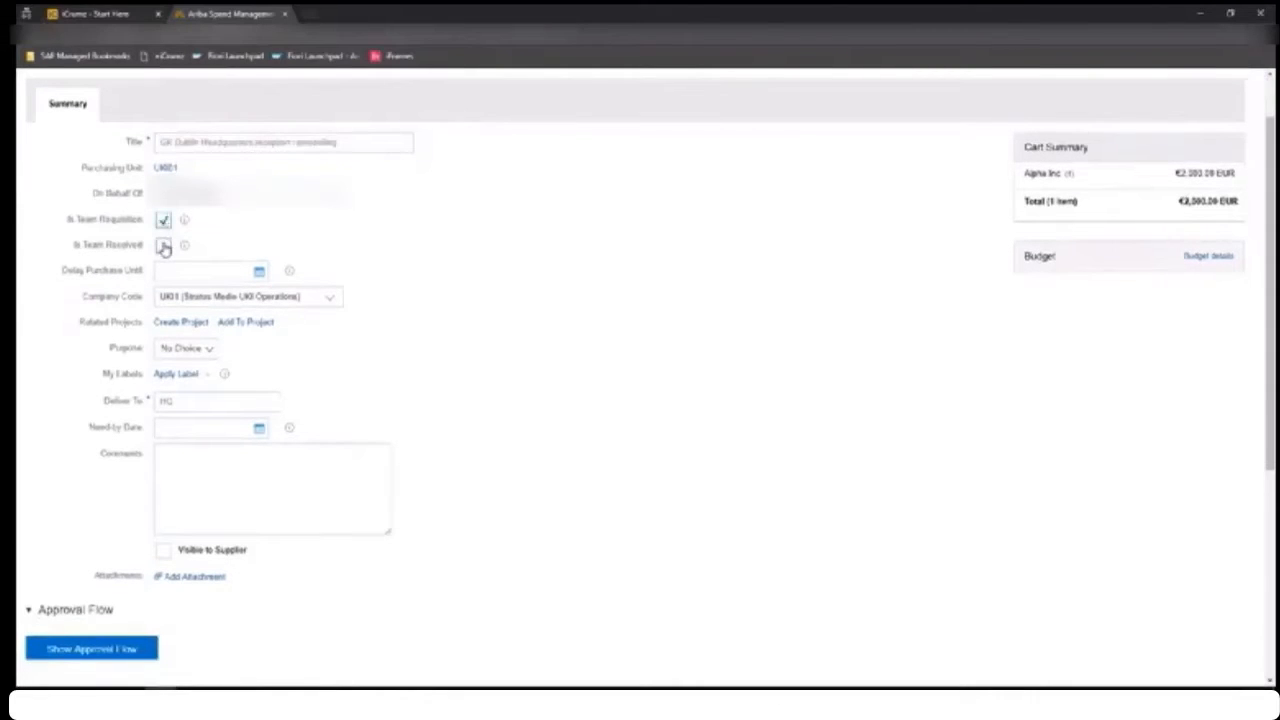
click(164, 246)
scroll(670, 320, down, 5)
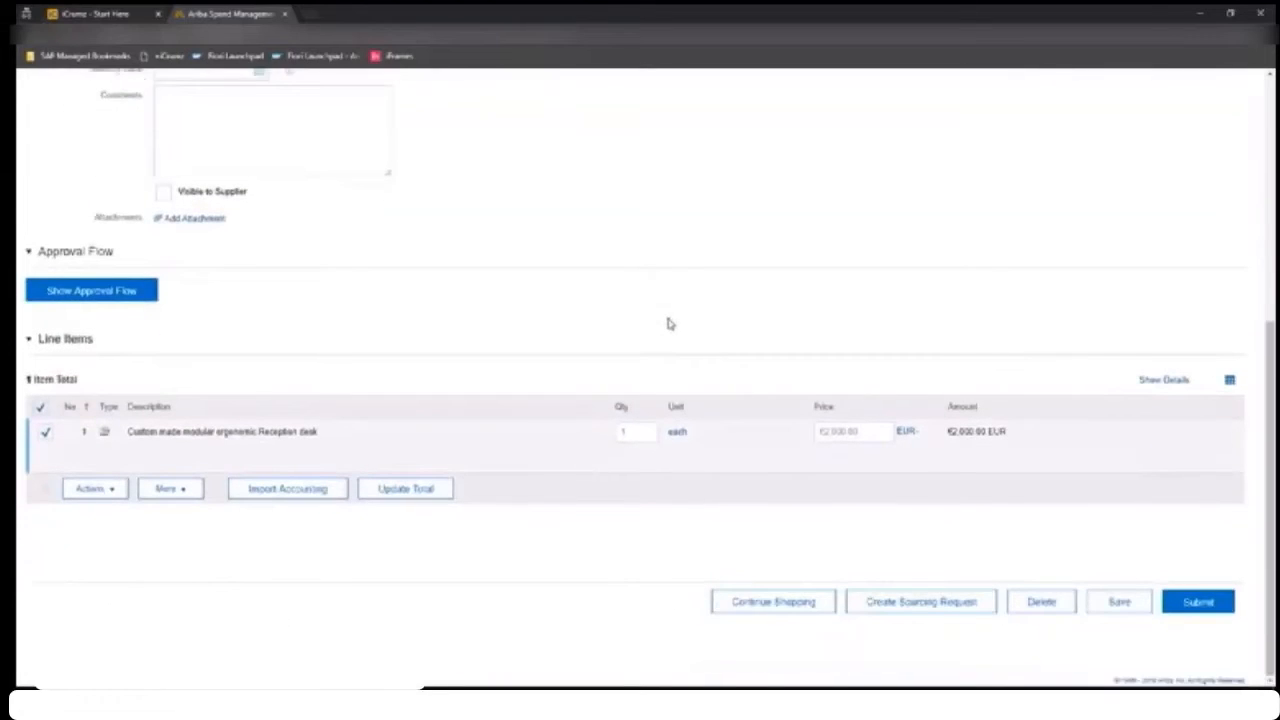
click(1117, 604)
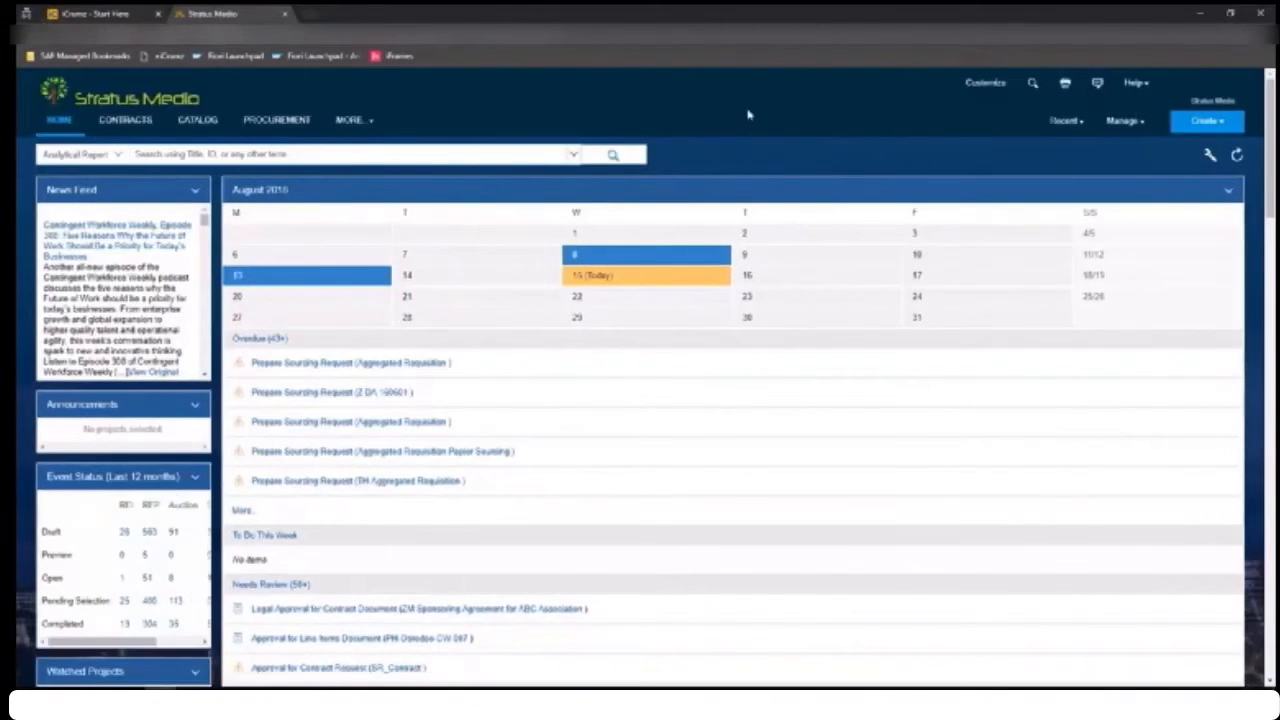
Switch to the other SAP Ariba browser window with the requisition search and review the available search types
key(alt+Tab)
key(alt+Tab)
key(alt+Tab)
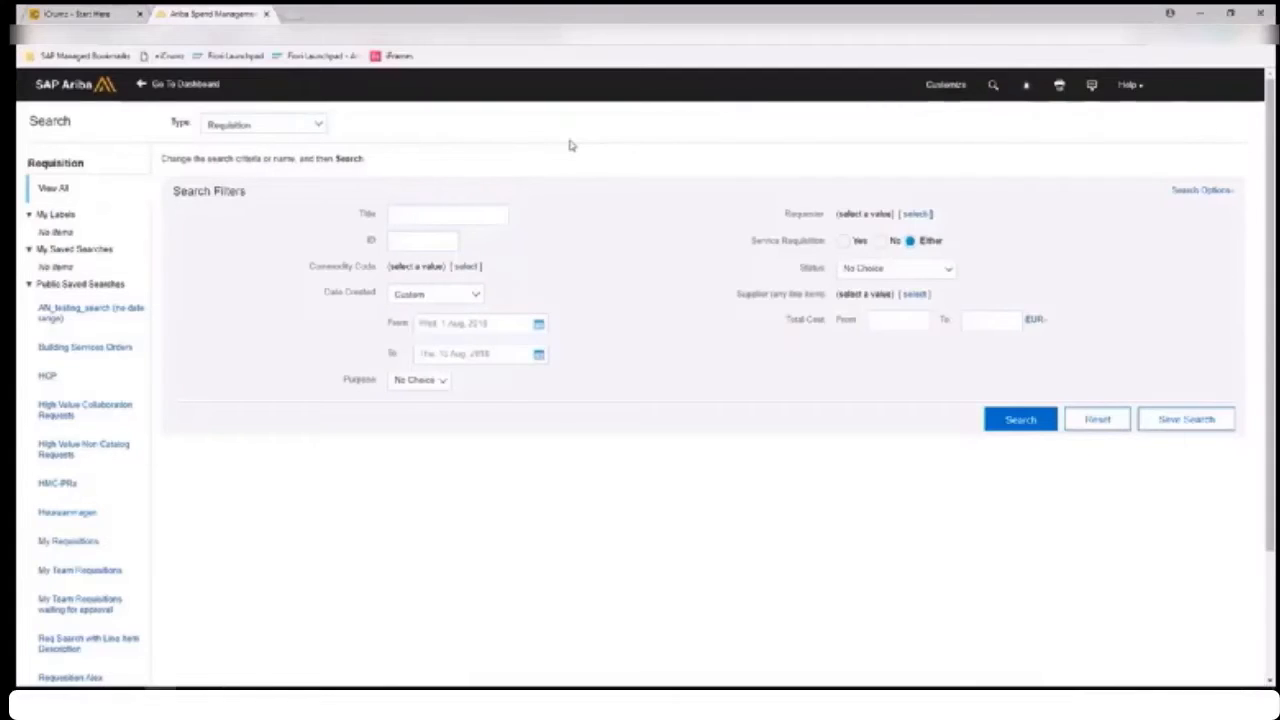
click(285, 130)
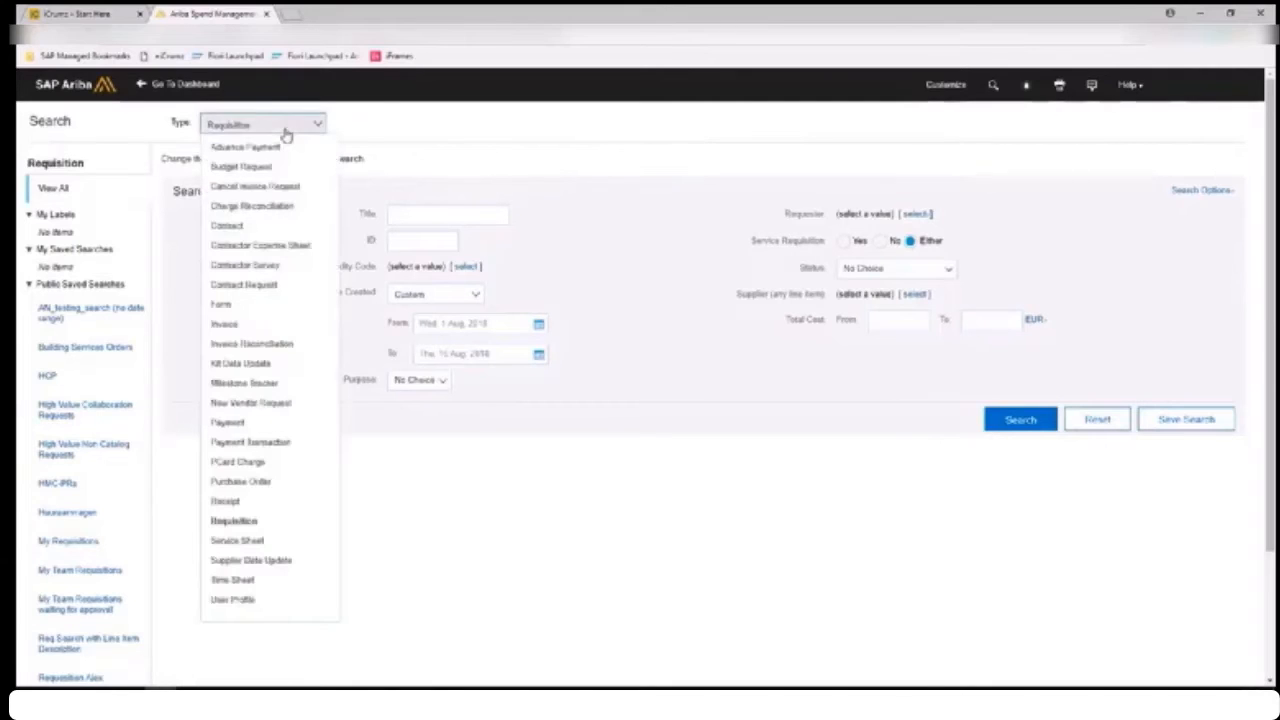
click(460, 127)
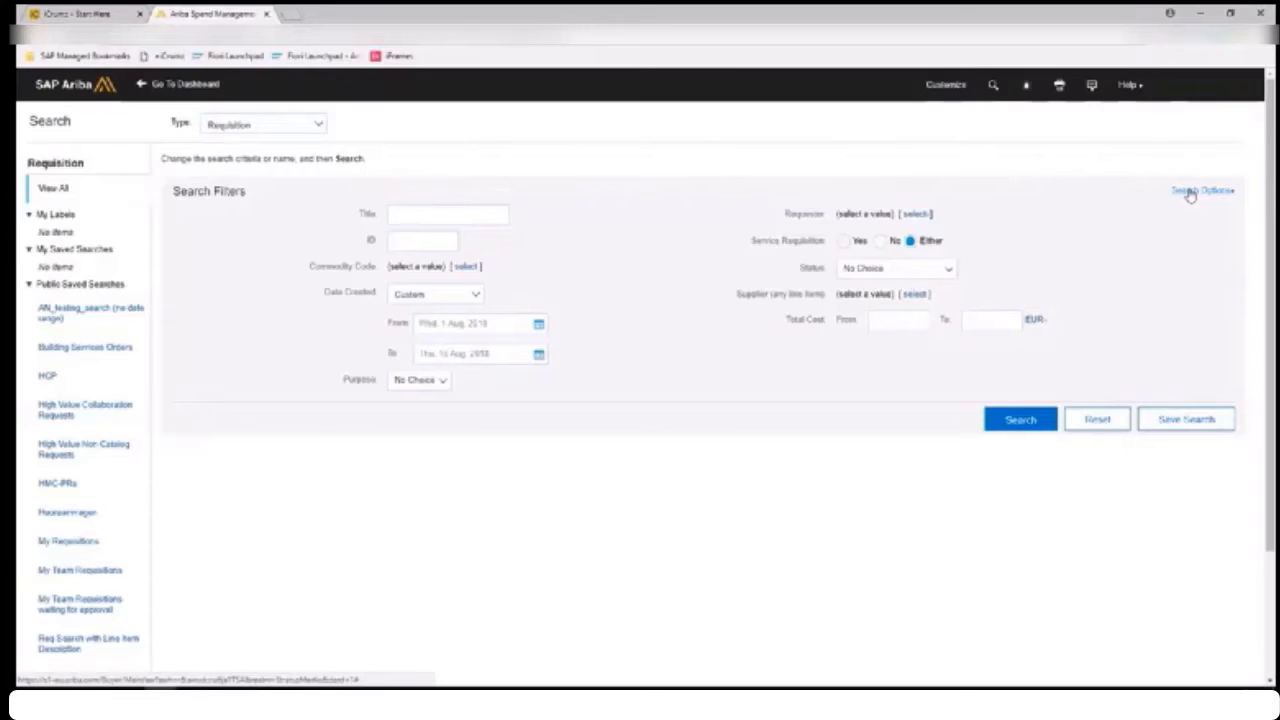
Add the Is Team Requisition filter to the requisition search, set it to Yes and run the search
key(ctrl)
key(ctrl)
key(ctrl)
key(ctrl)
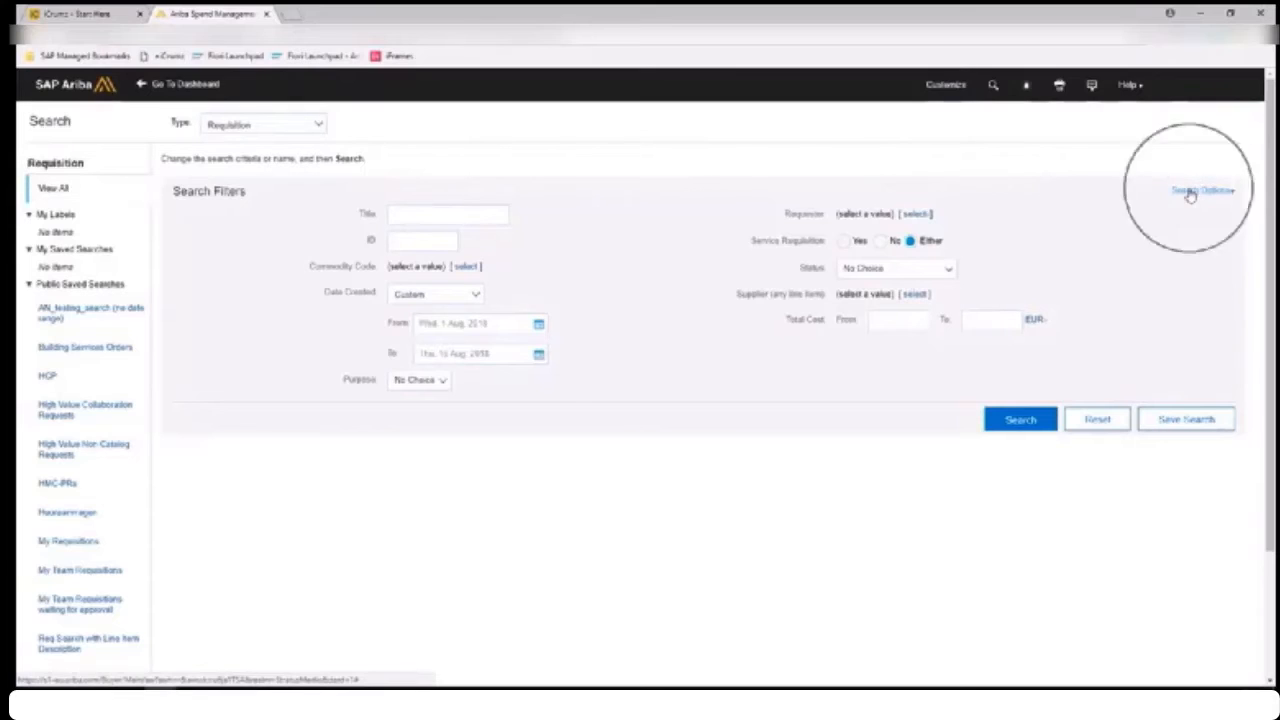
click(1189, 193)
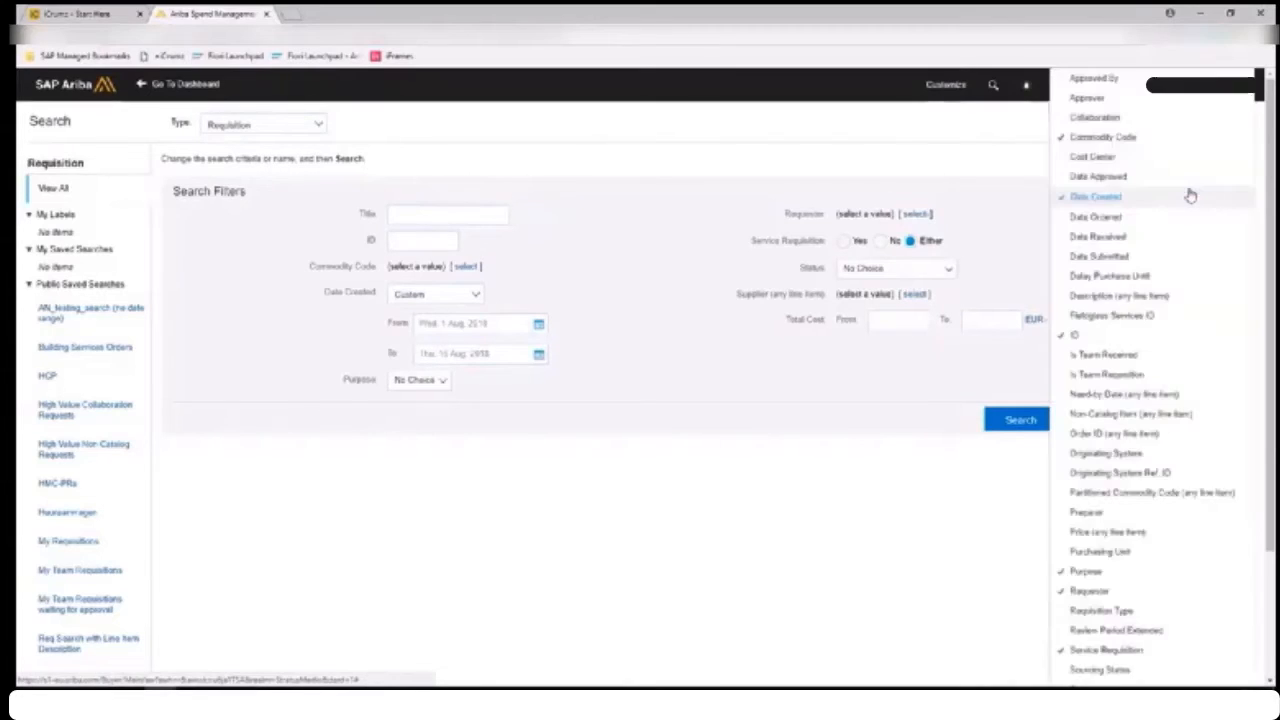
key(ctrl)
key(ctrl)
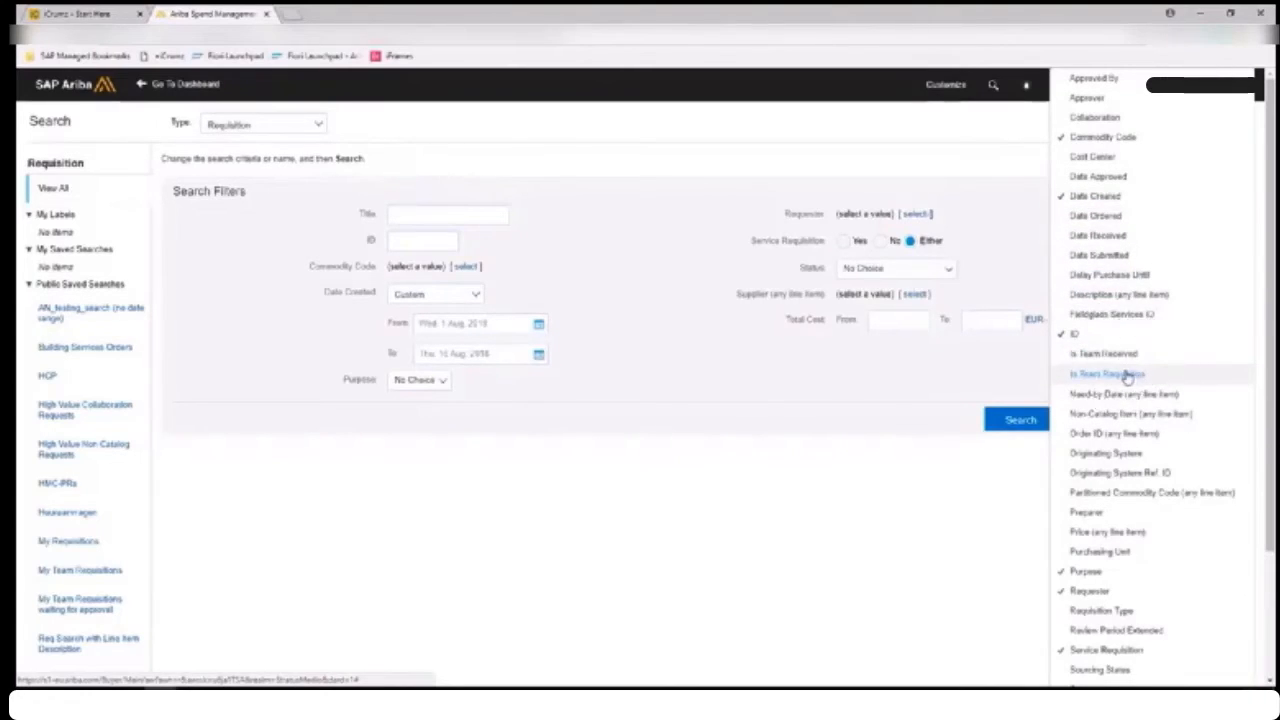
click(1117, 376)
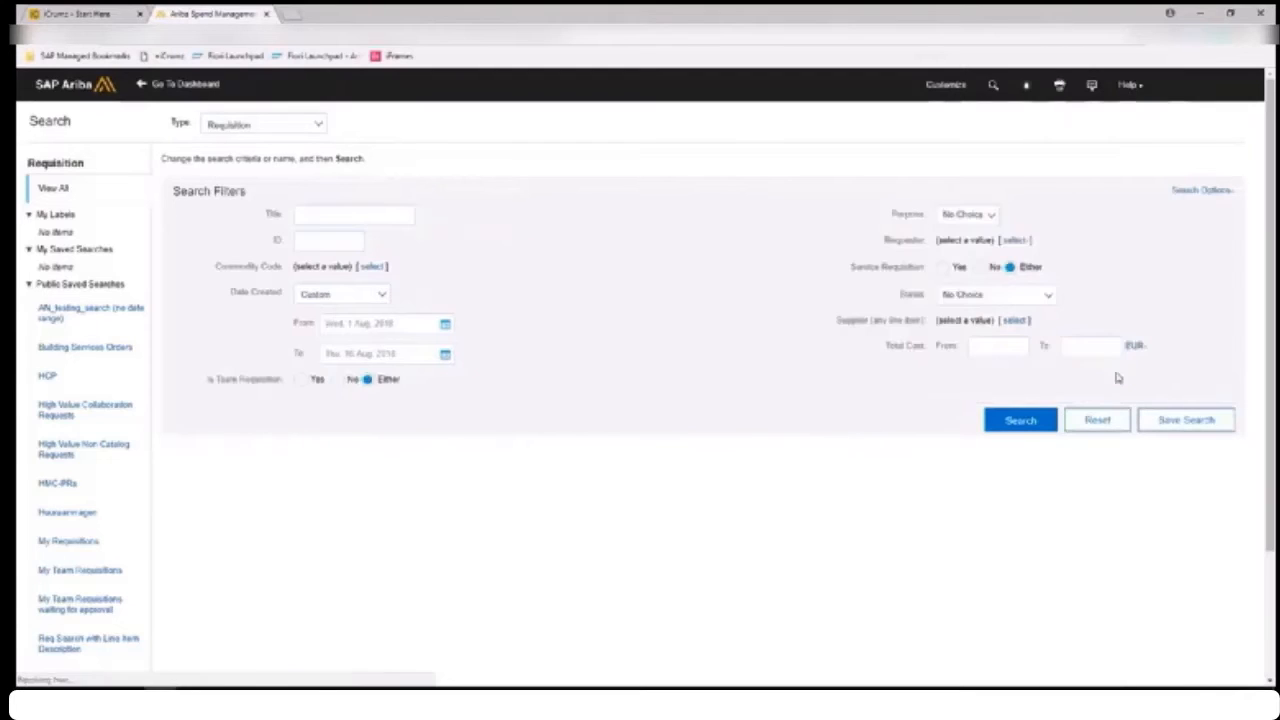
click(300, 380)
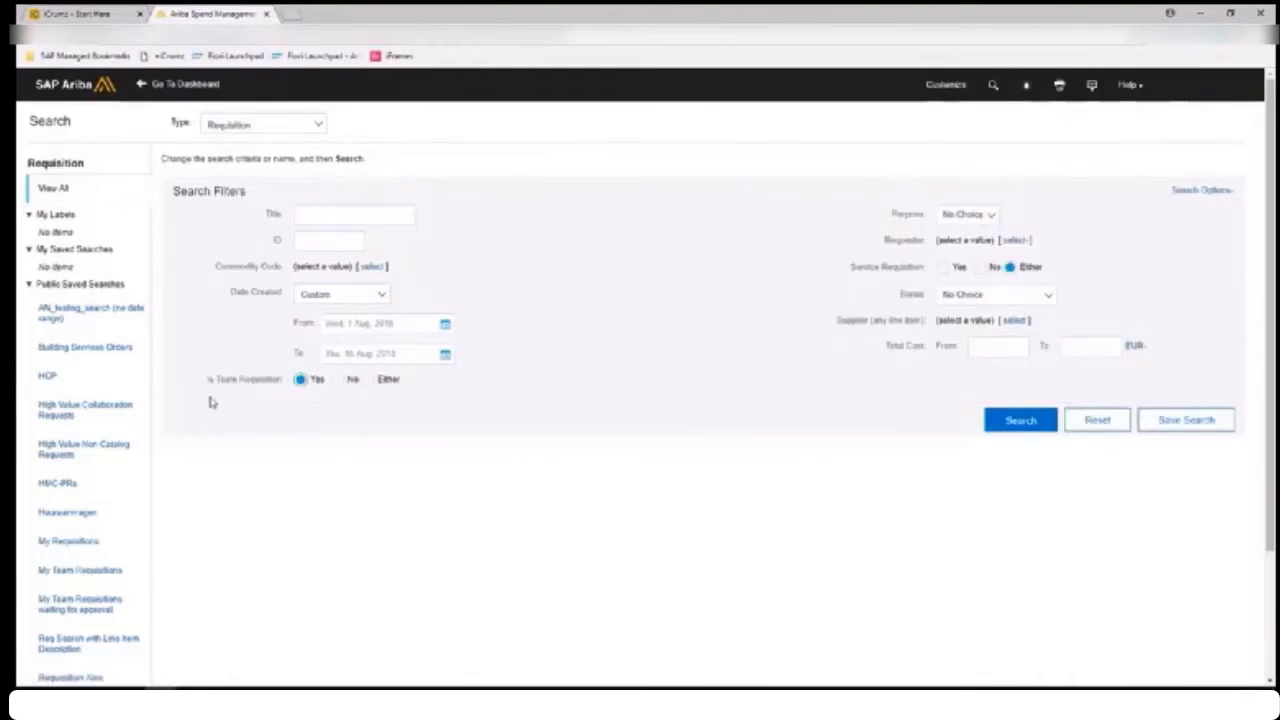
click(1021, 425)
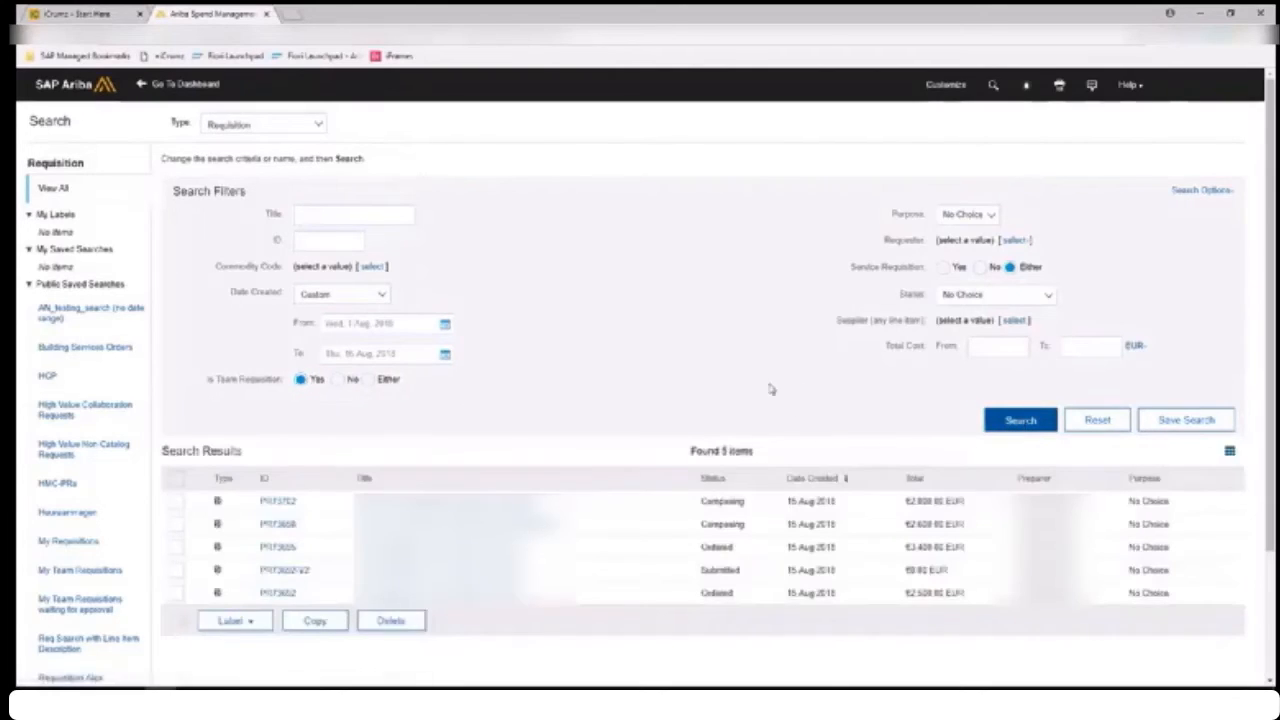
Open the reception remodelling requisition from the search results and review its summary and line item details
click(277, 503)
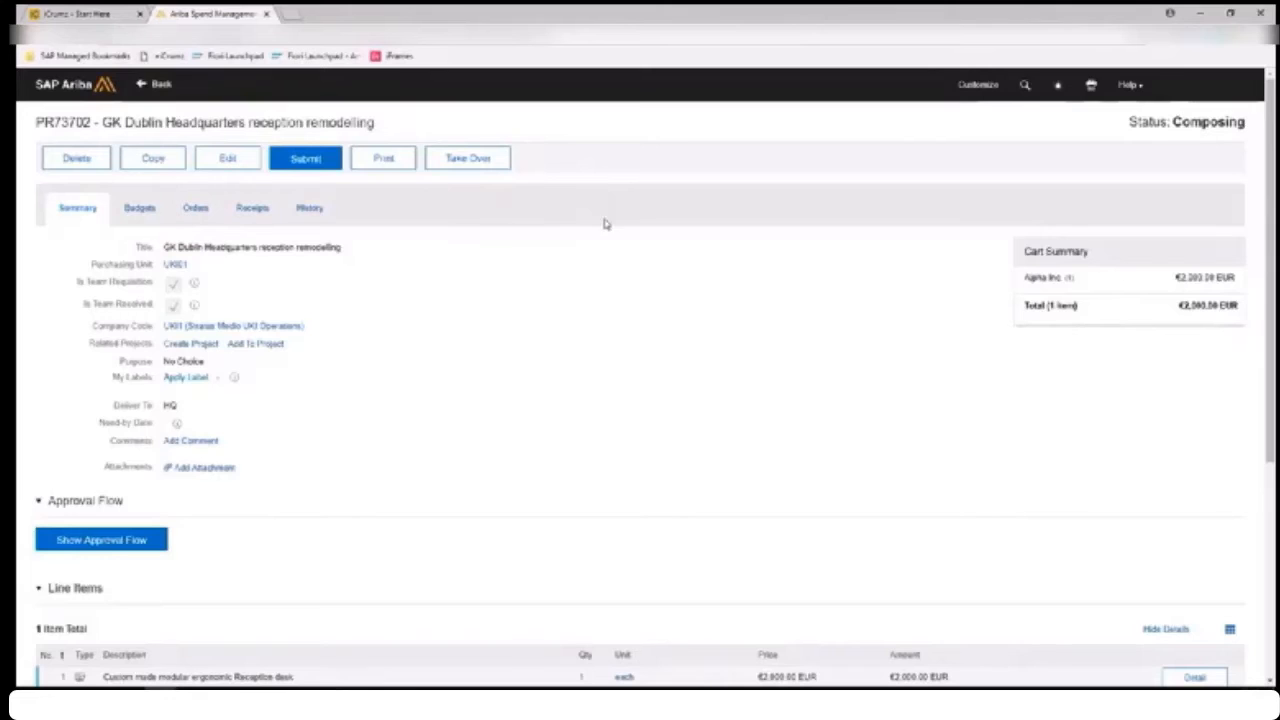
scroll(324, 394, down, 5)
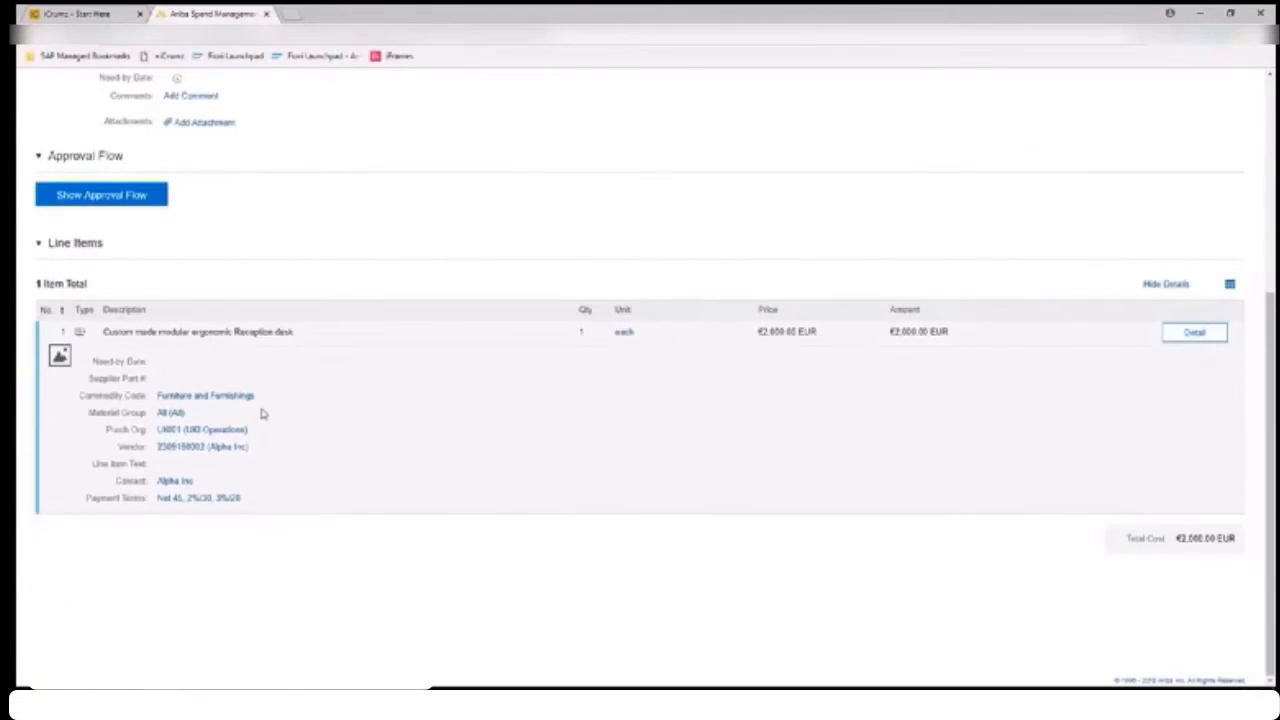
scroll(340, 335, up, 5)
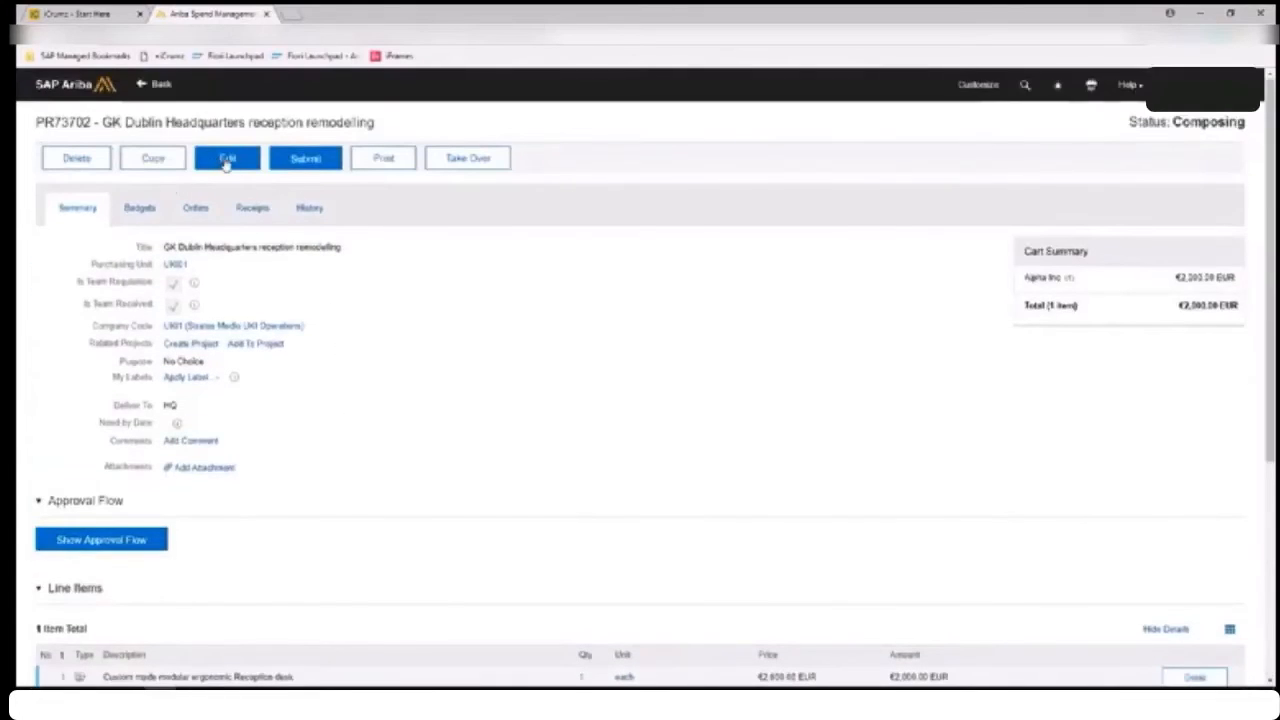
Open the requisition for editing and duplicate its reception desk line item
click(226, 160)
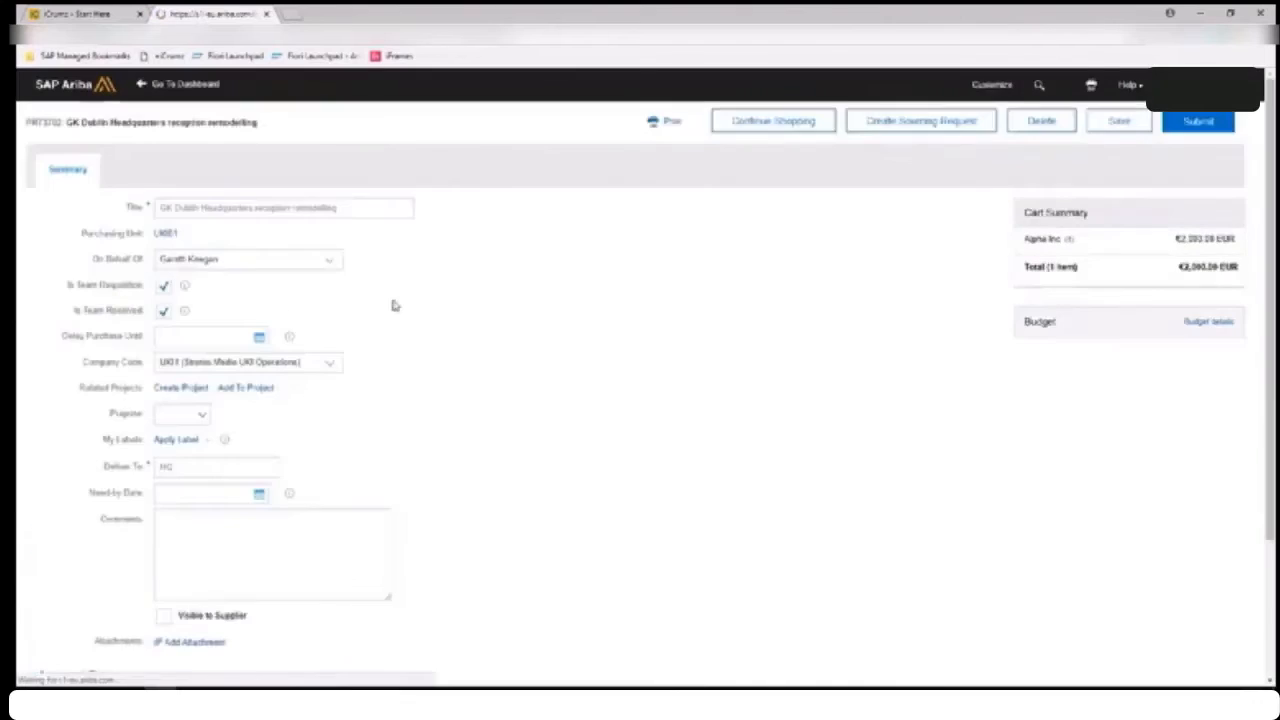
scroll(260, 370, down, 7)
scroll(220, 390, down, 1)
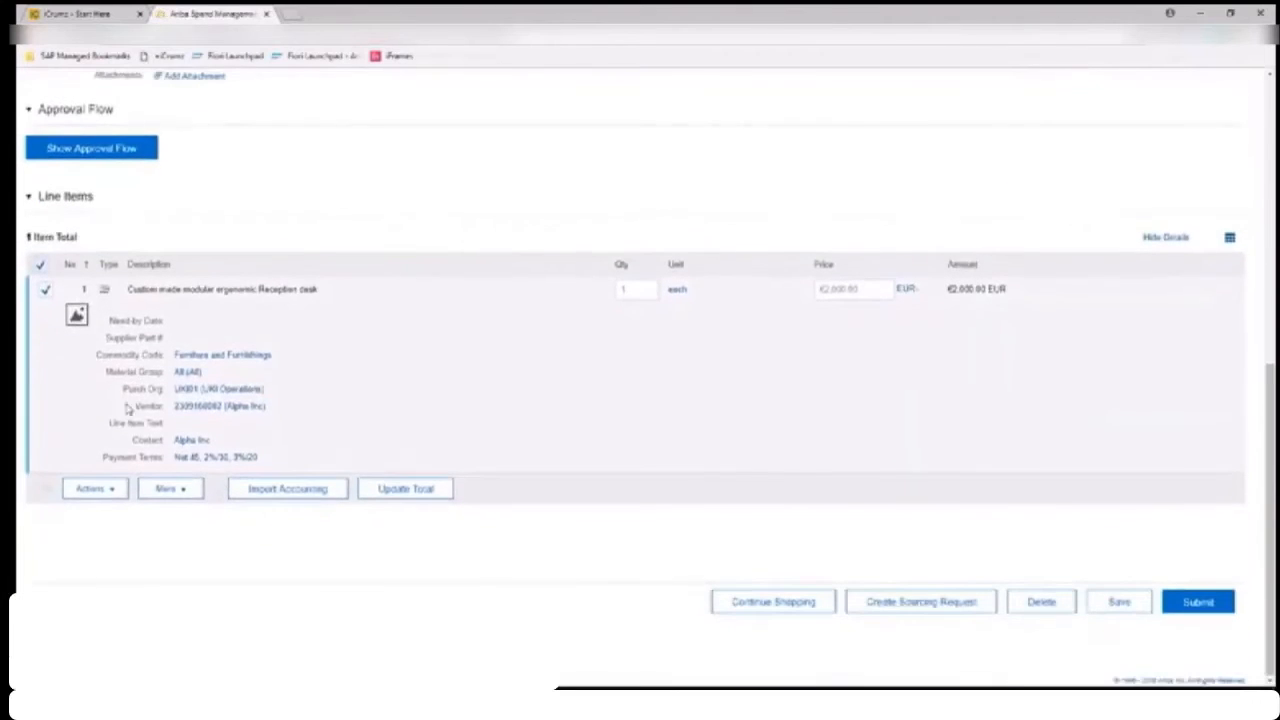
click(92, 489)
click(90, 510)
scroll(193, 289, down, 3)
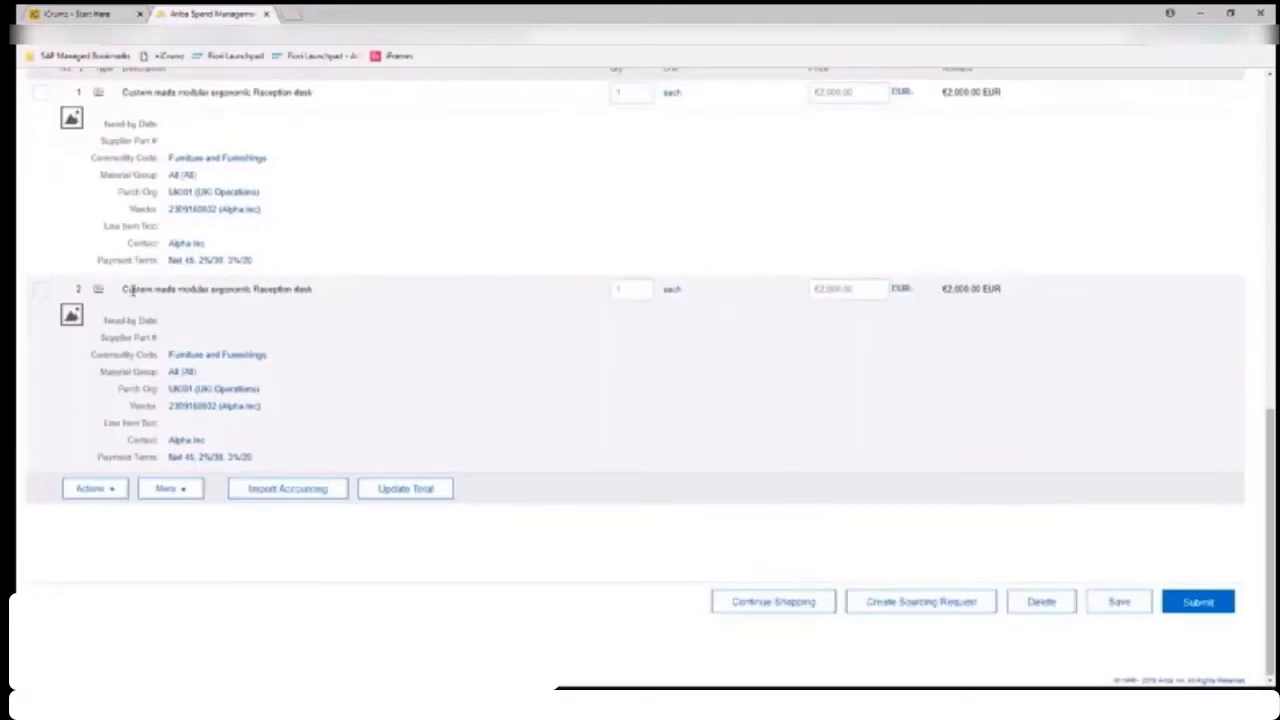
Open the duplicated reception desk line item for editing and change its full description to "Modular unit for cable management ports"
click(45, 289)
click(105, 487)
click(95, 526)
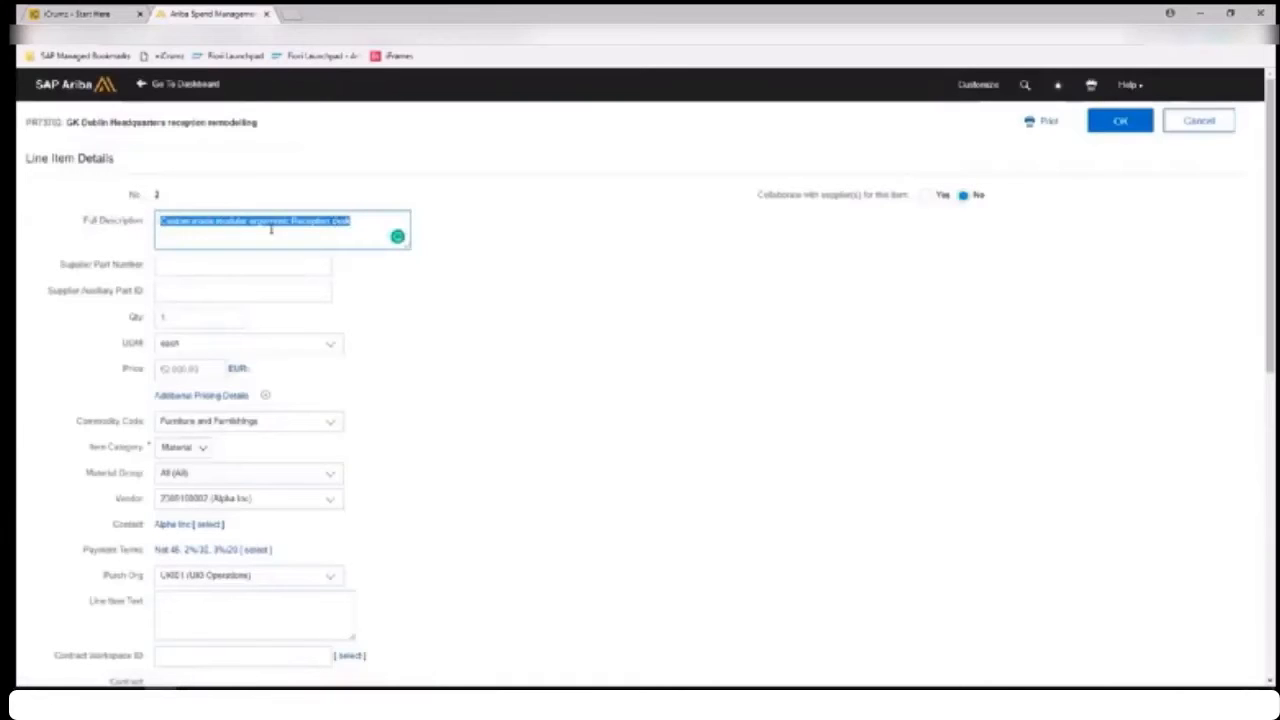
key(BackSpace)
text(prod)
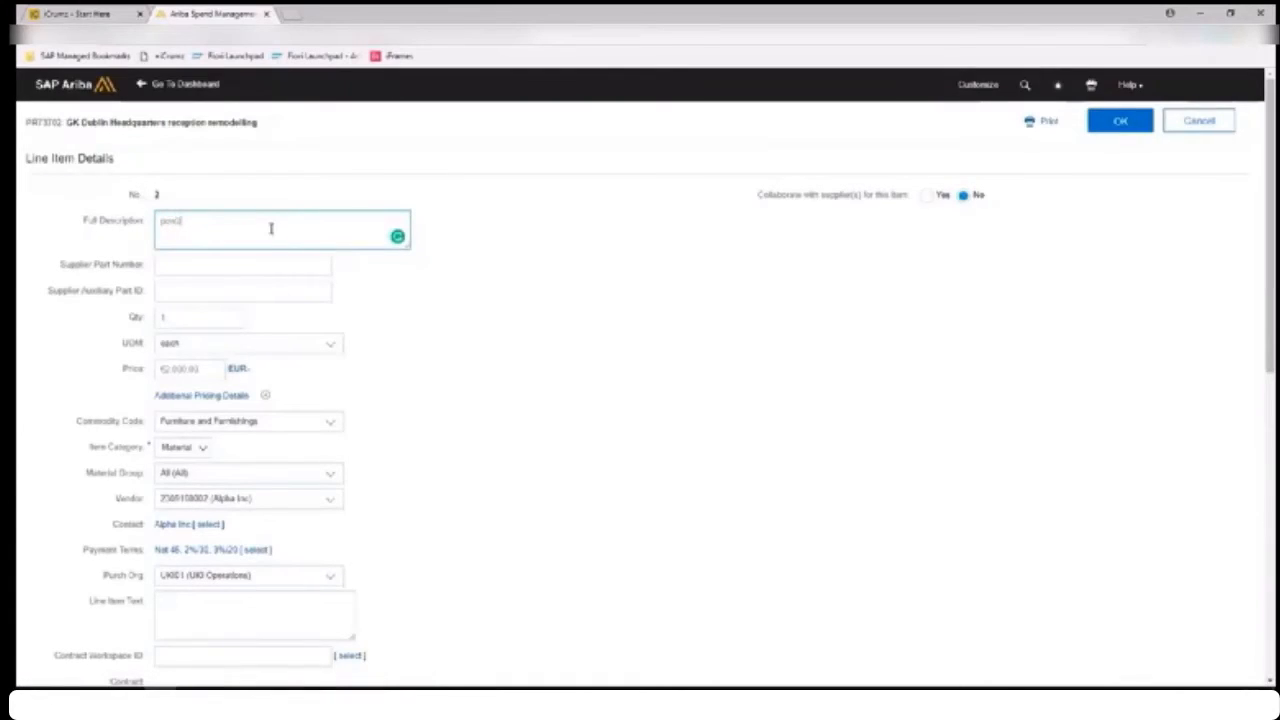
key(ctrl+v)
Set the cable management unit's price to 350 EUR and accept the line item changes
scroll(551, 257, down, 1)
click(205, 305)
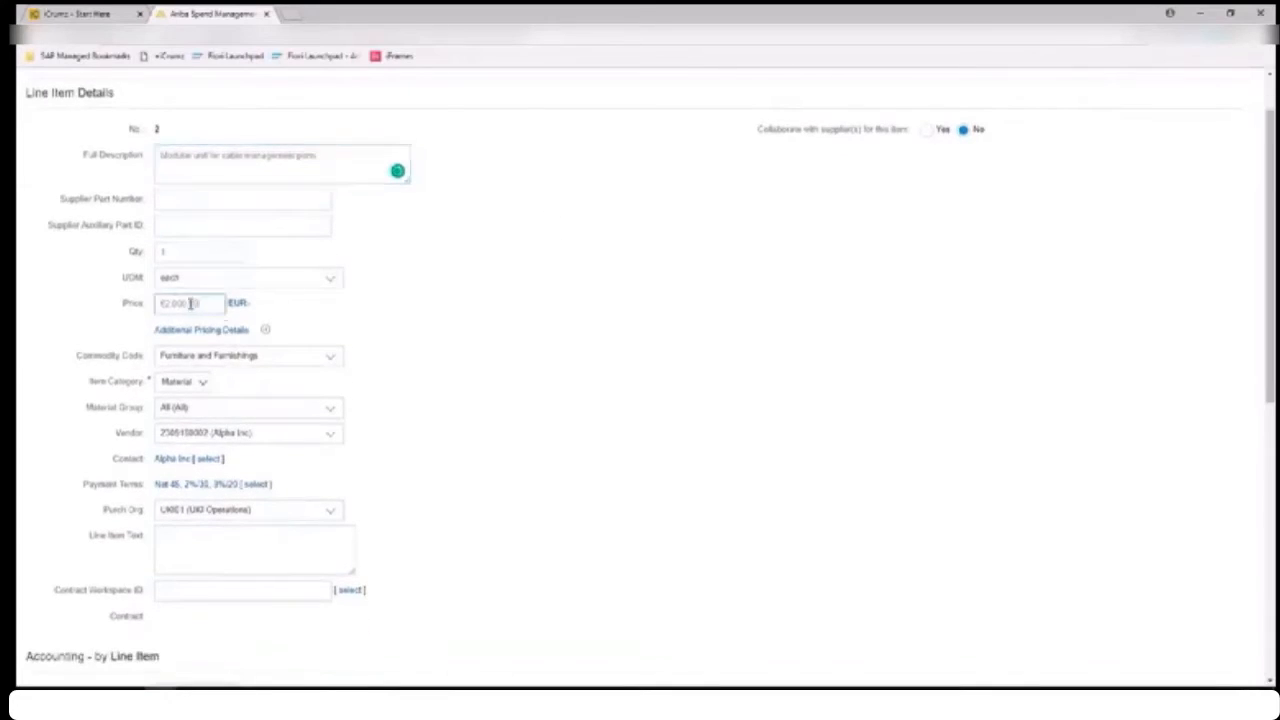
text(80)
click(558, 307)
scroll(557, 323, down, 6)
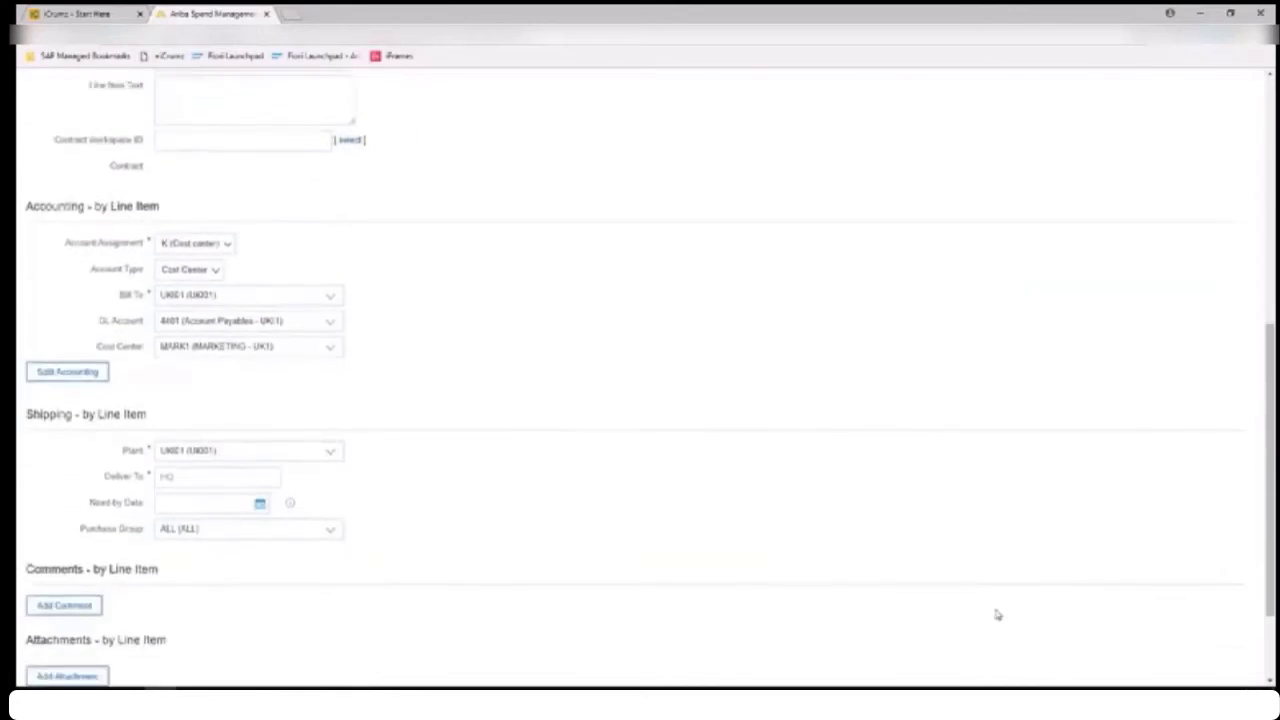
click(1120, 600)
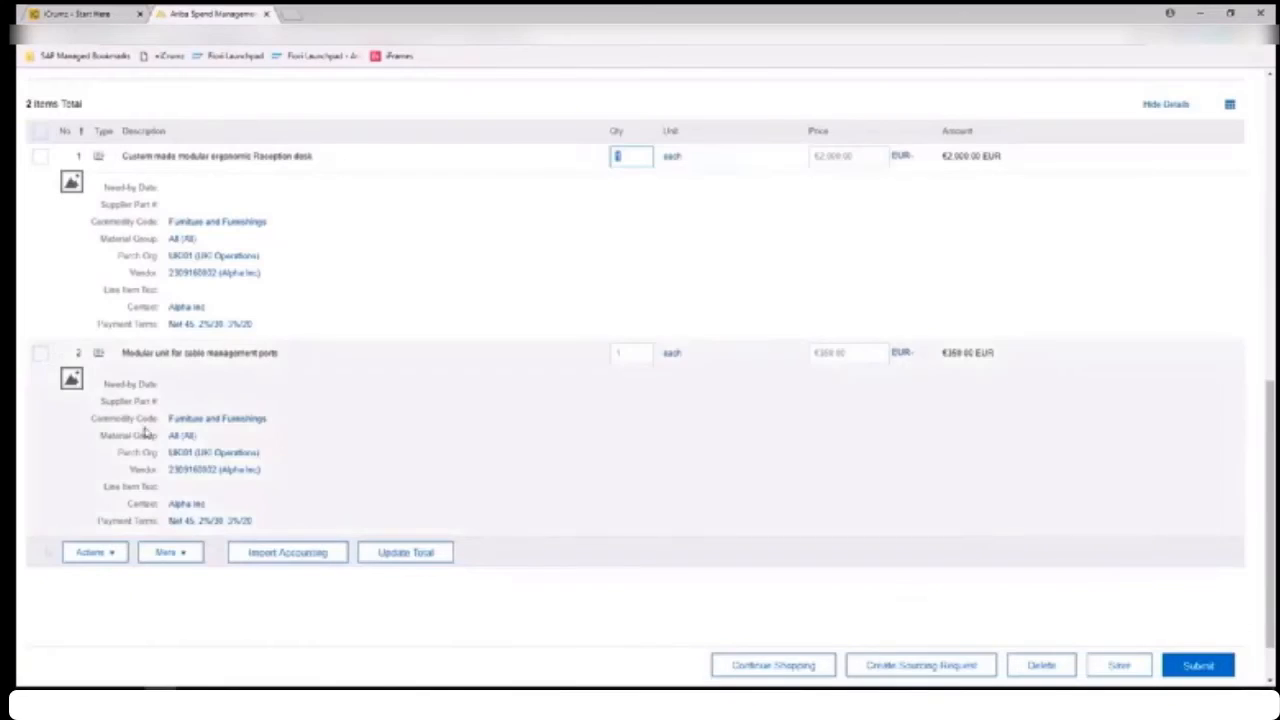
Duplicate the line item for the cable management ports unit
click(40, 353)
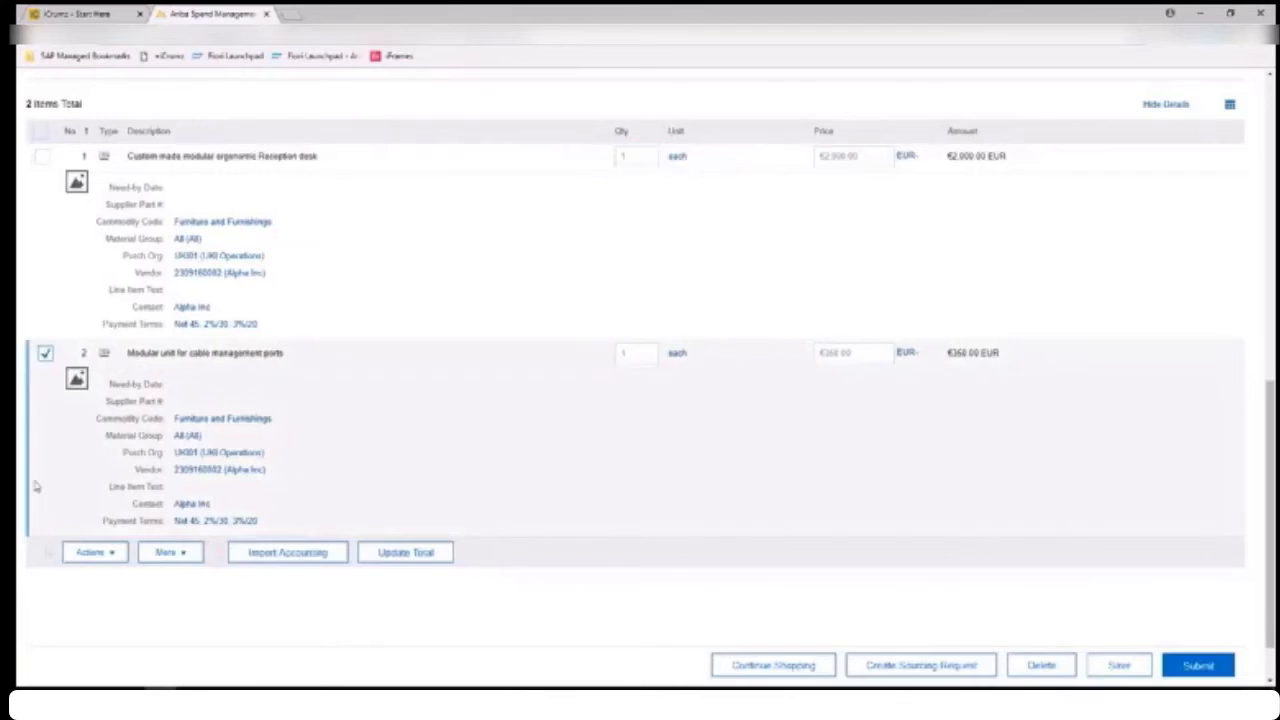
click(108, 556)
click(109, 569)
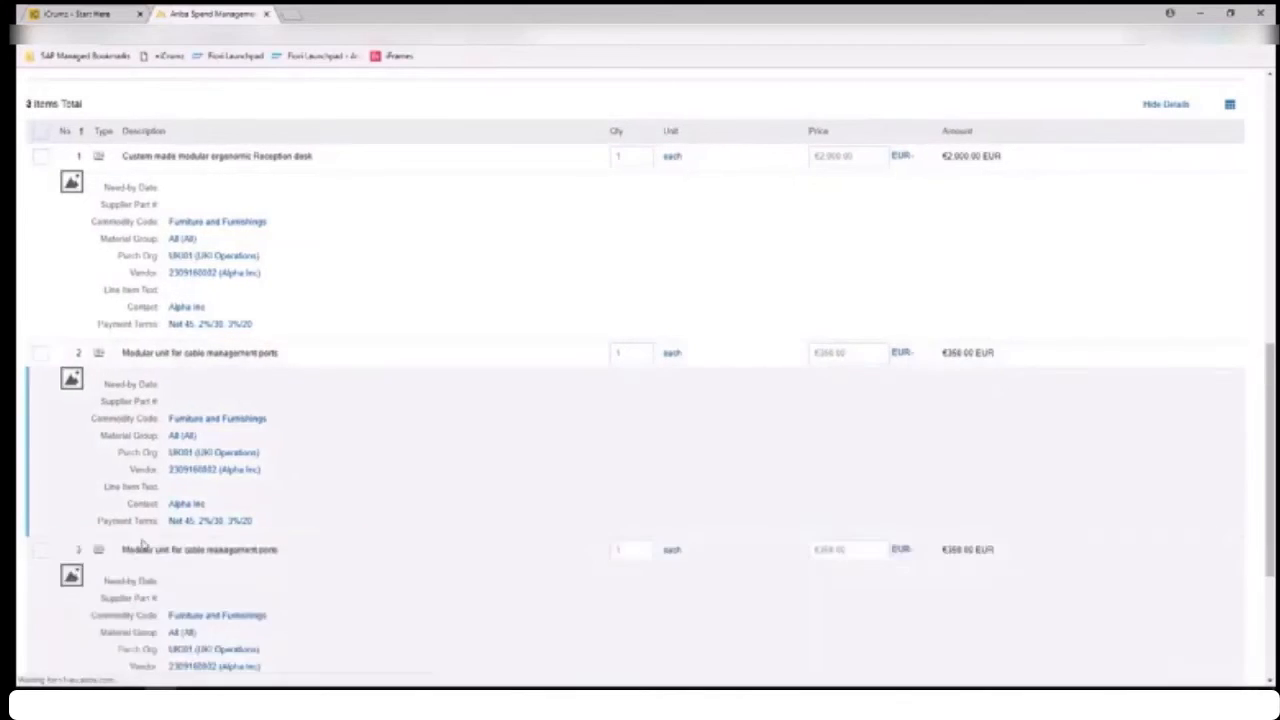
Open the third line item for editing and change its full description to "Modular unit for stationary"
scroll(60, 480, down, 2)
click(40, 355)
click(95, 556)
click(99, 586)
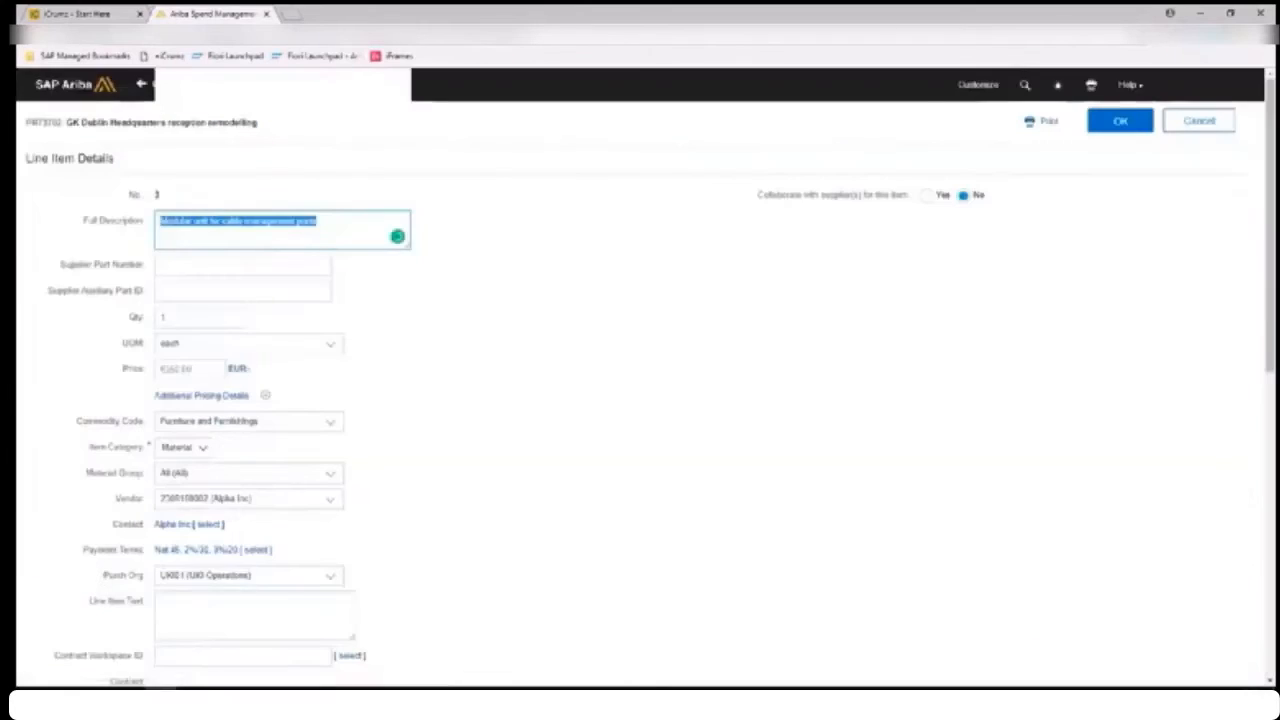
click(354, 221)
key(ctrl+shift+Left)
key(ctrl+shift+Left)
key(ctrl+shift+Left)
key(ctrl+shift+Left)
key(ctrl+shift+Left)
key(ctrl+shift+Left)
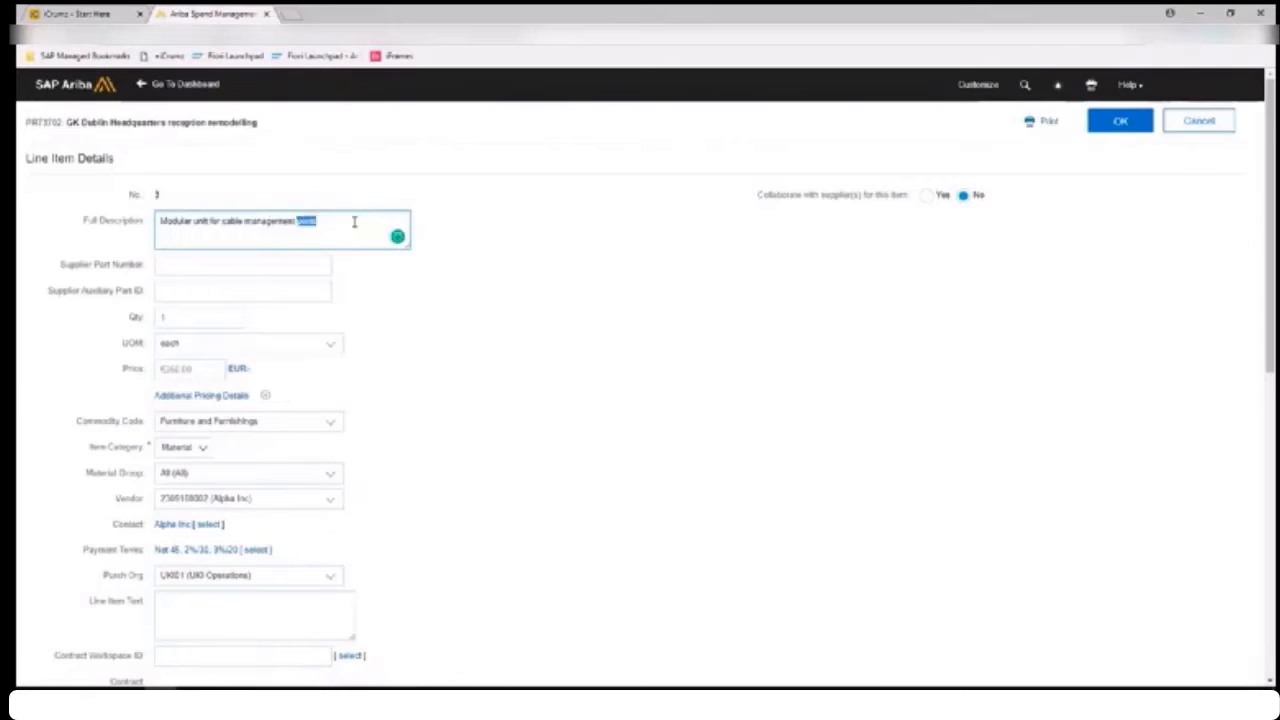
key(BackSpace)
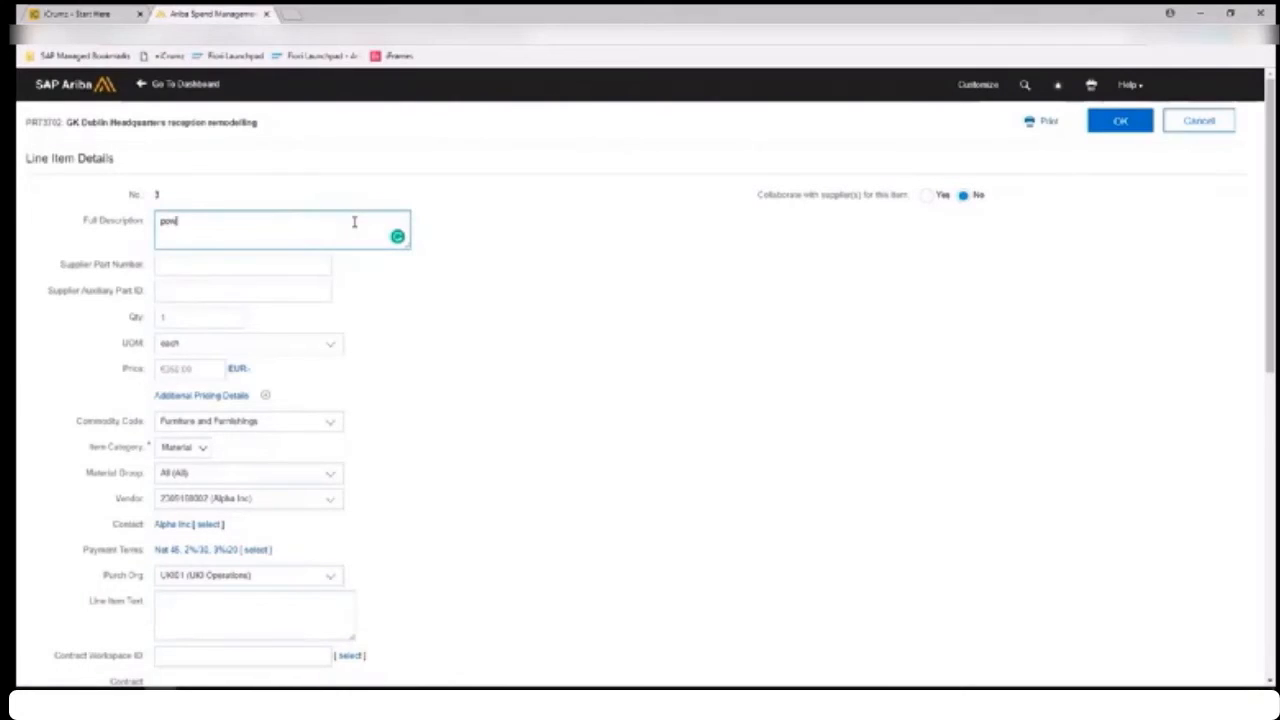
text(pow3)
key(space)
click(513, 258)
Set the stationary unit's price to 150 EUR and accept the line item changes
scroll(253, 250, down, 1)
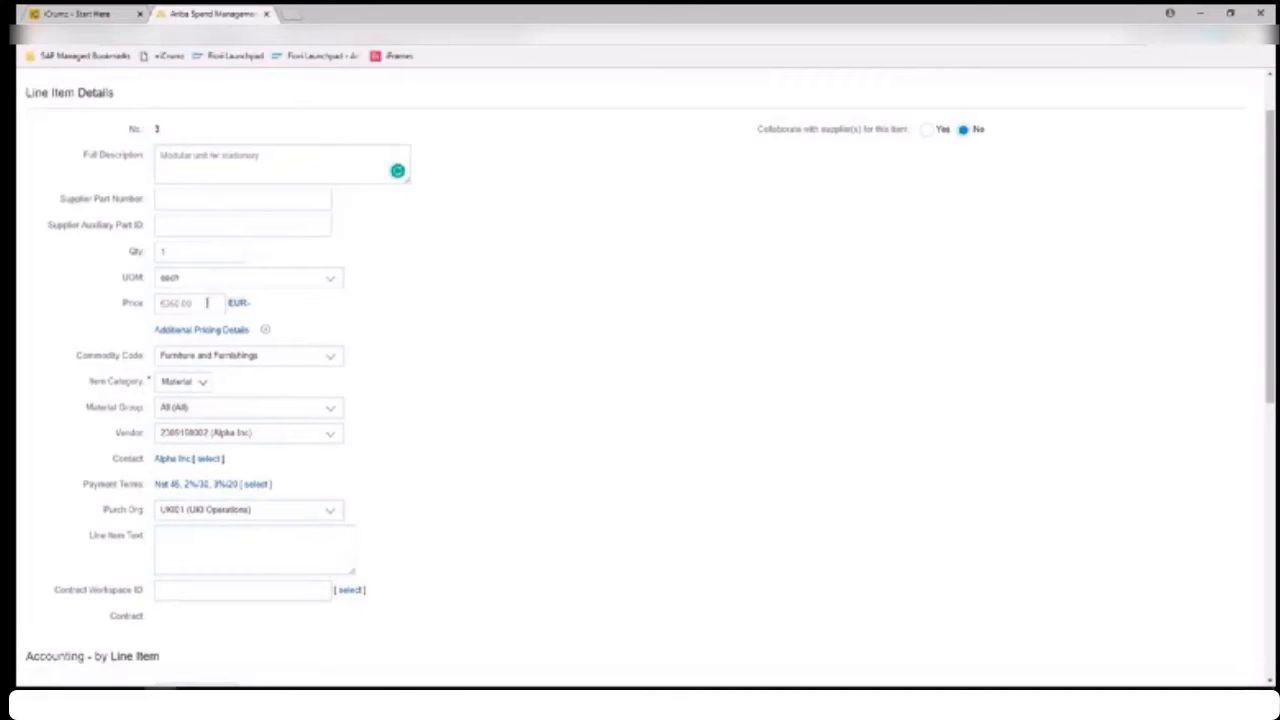
drag(207, 303, 157, 302)
text(50)
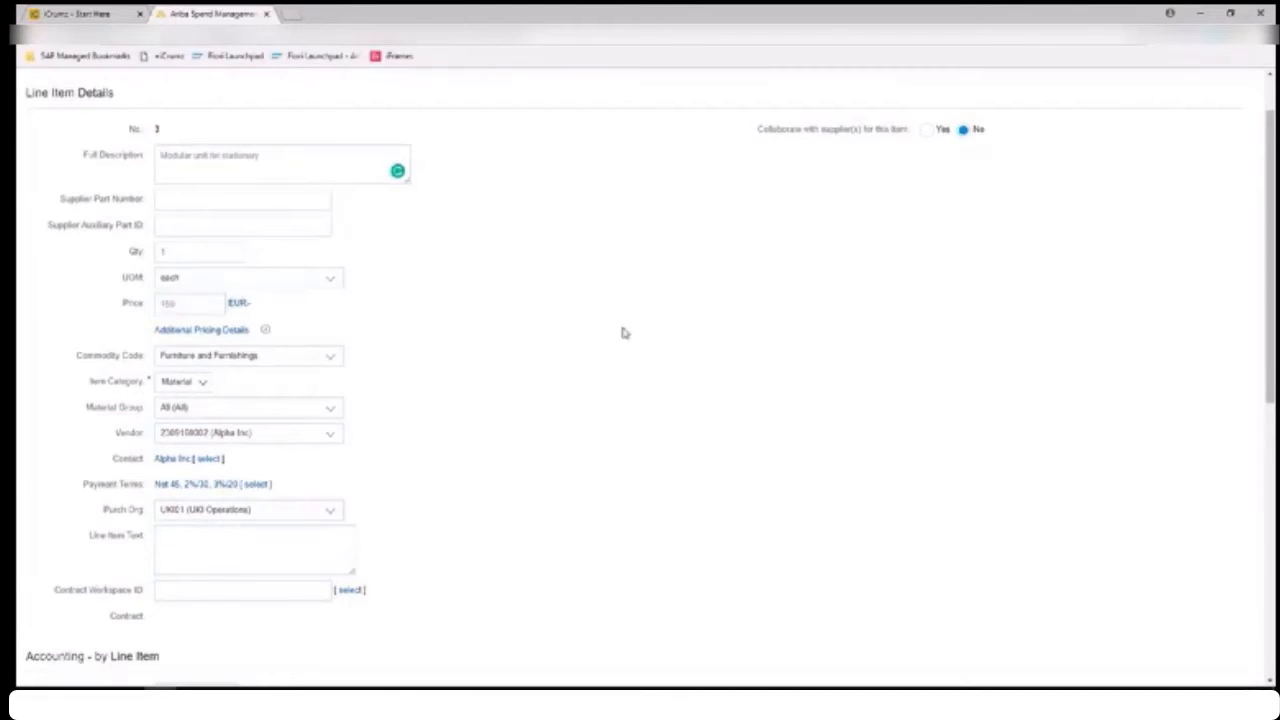
scroll(619, 319, down, 6)
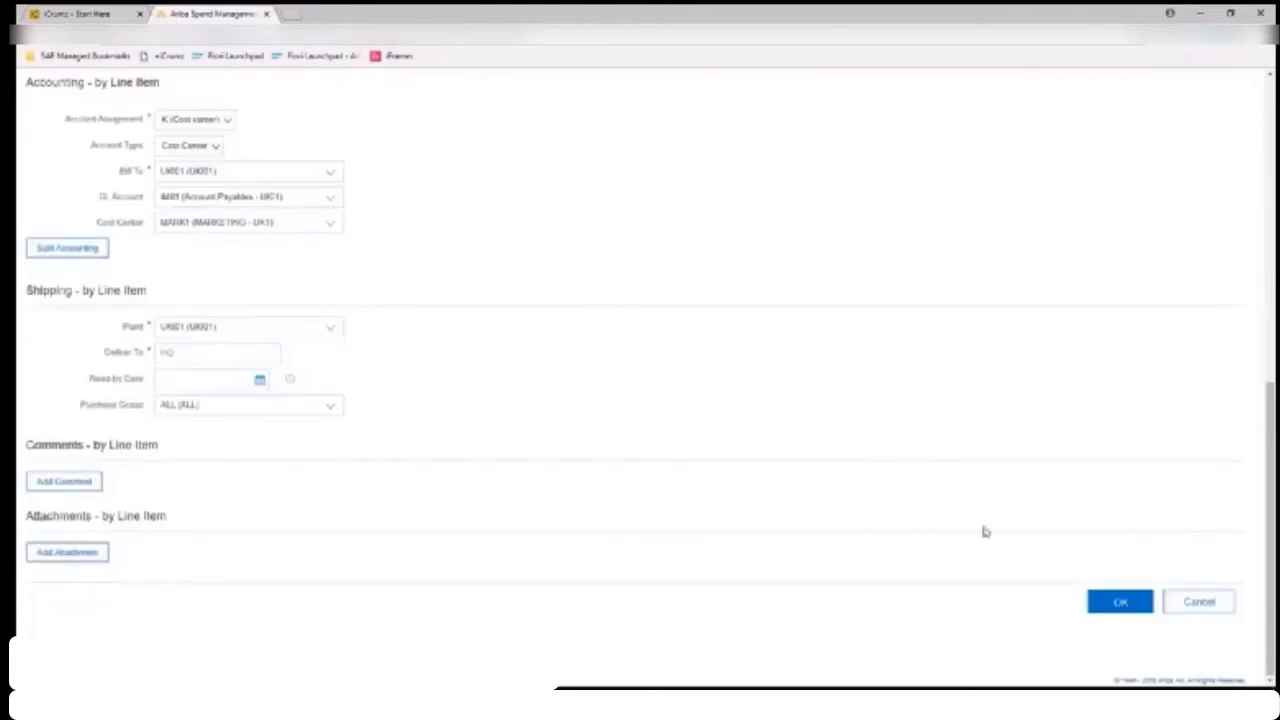
click(1117, 602)
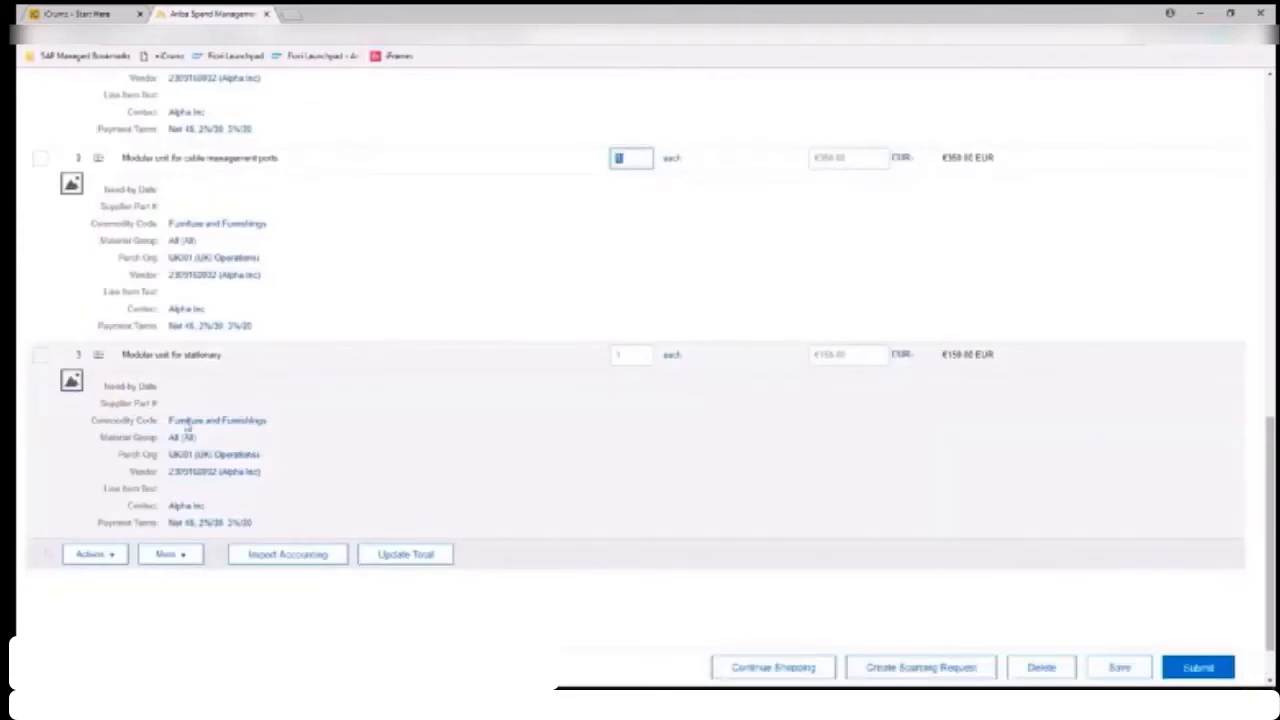
Update the total of the three-item requisition and submit it for approval
scroll(612, 344, up, 3)
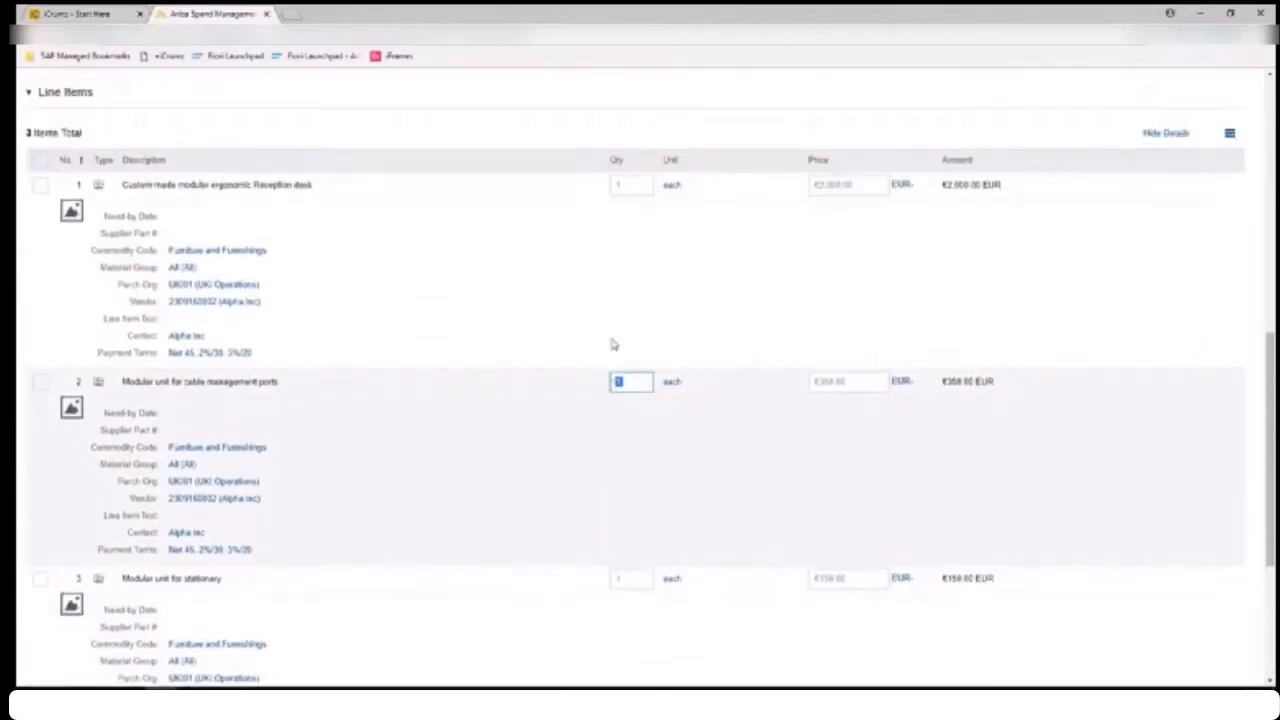
scroll(611, 343, down, 4)
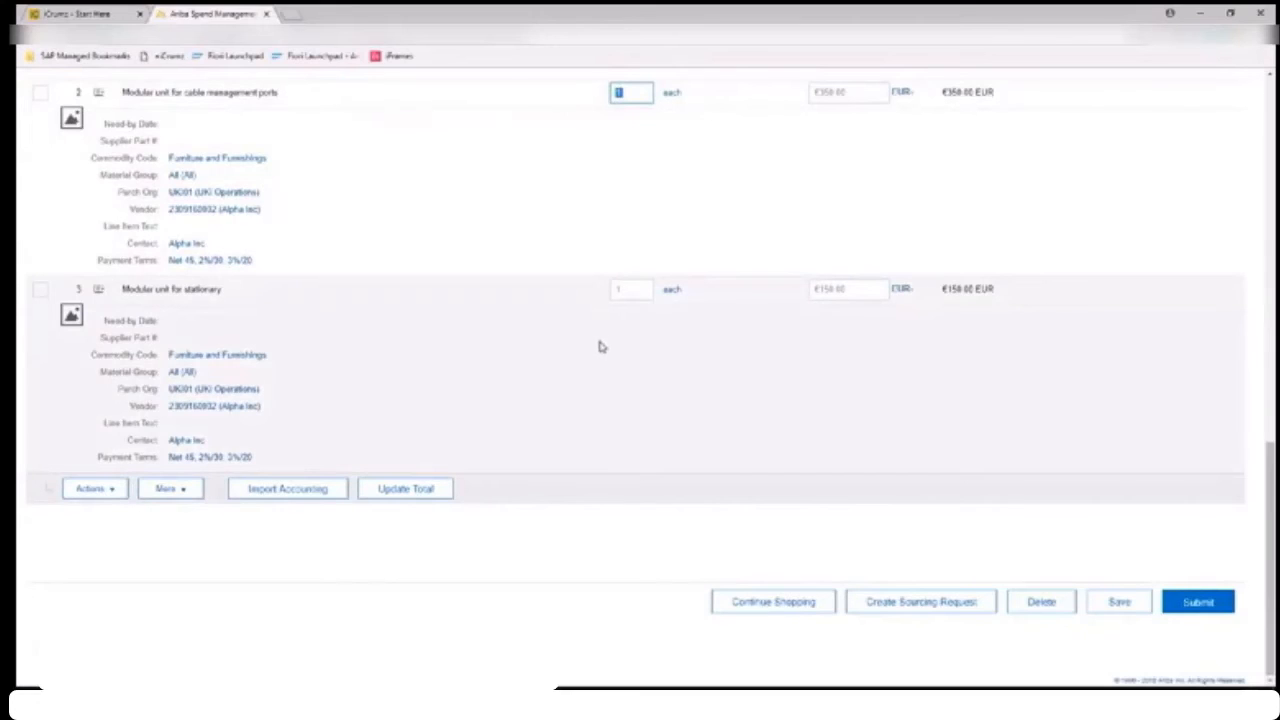
click(376, 491)
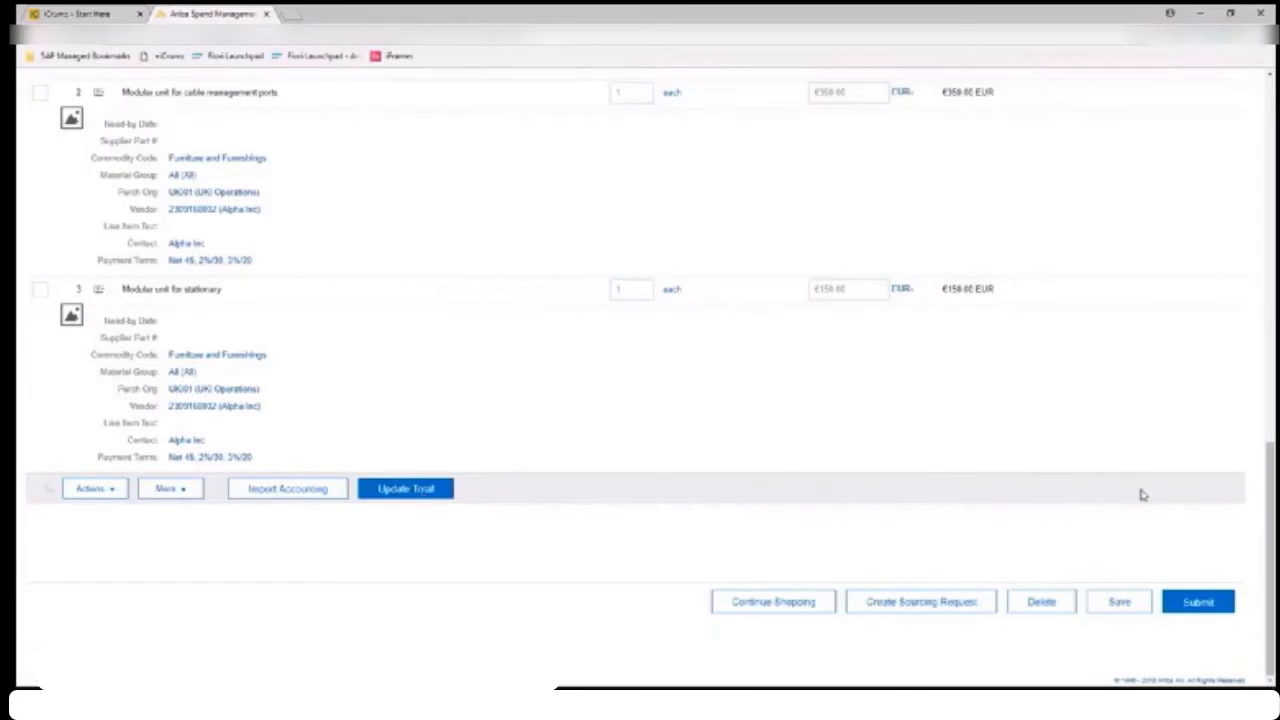
click(1196, 602)
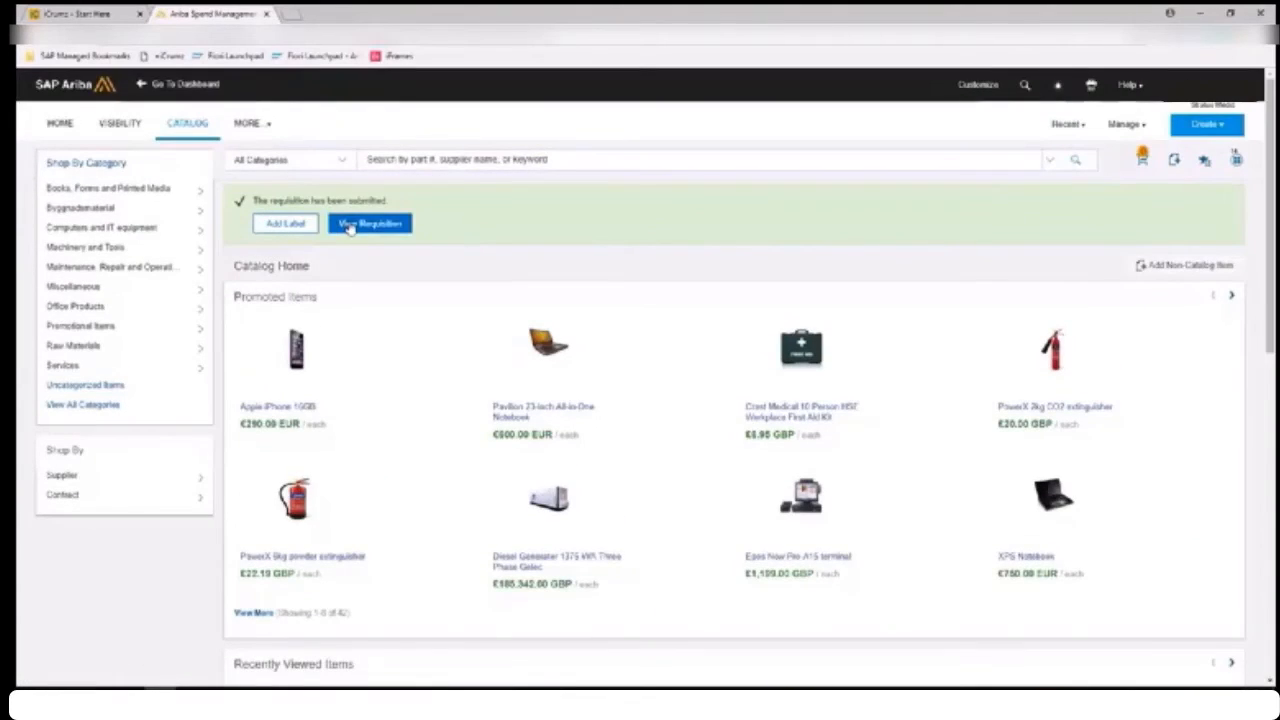
View the submitted requisition and examine the users, actions and summaries recorded in its history
click(350, 224)
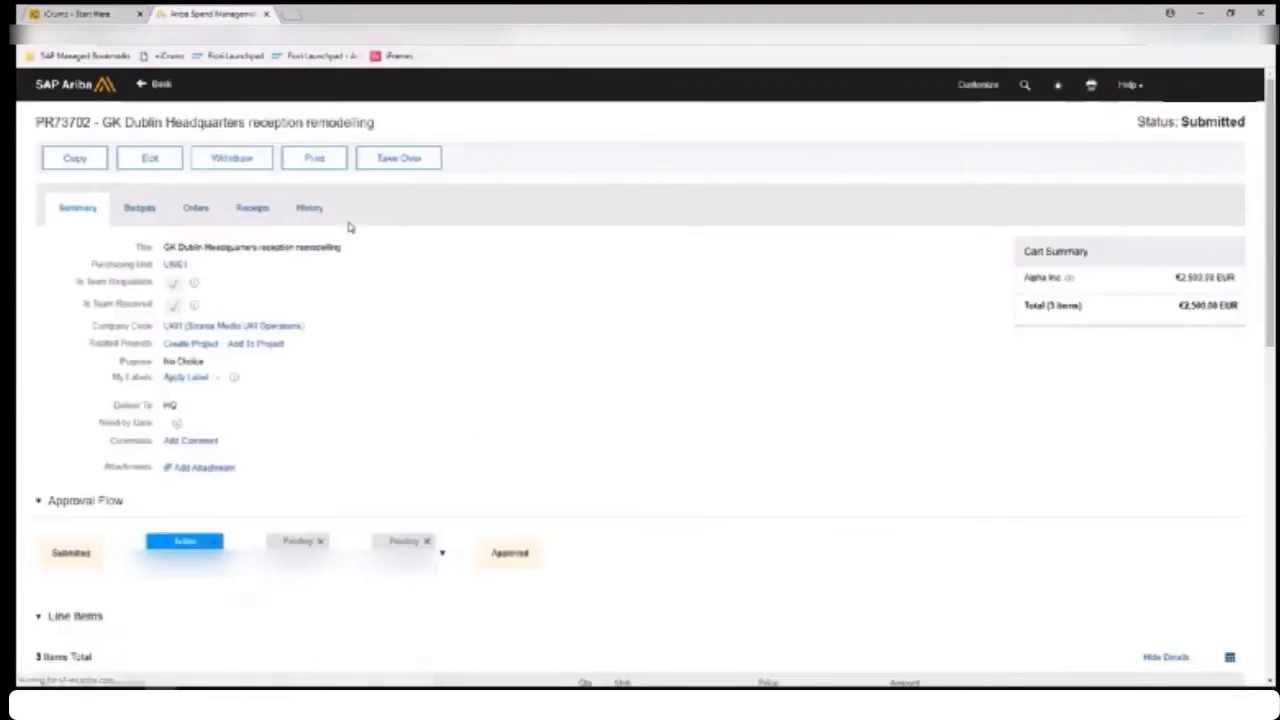
click(309, 208)
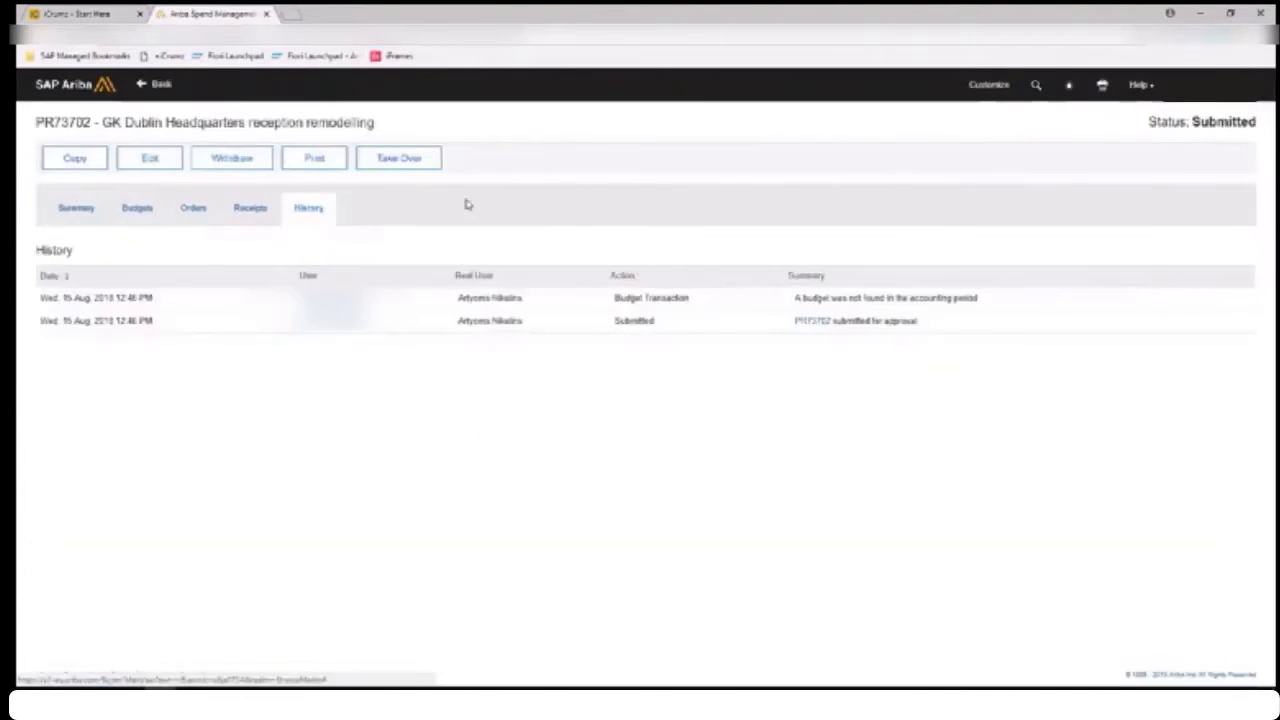
drag(978, 300, 443, 299)
click(820, 164)
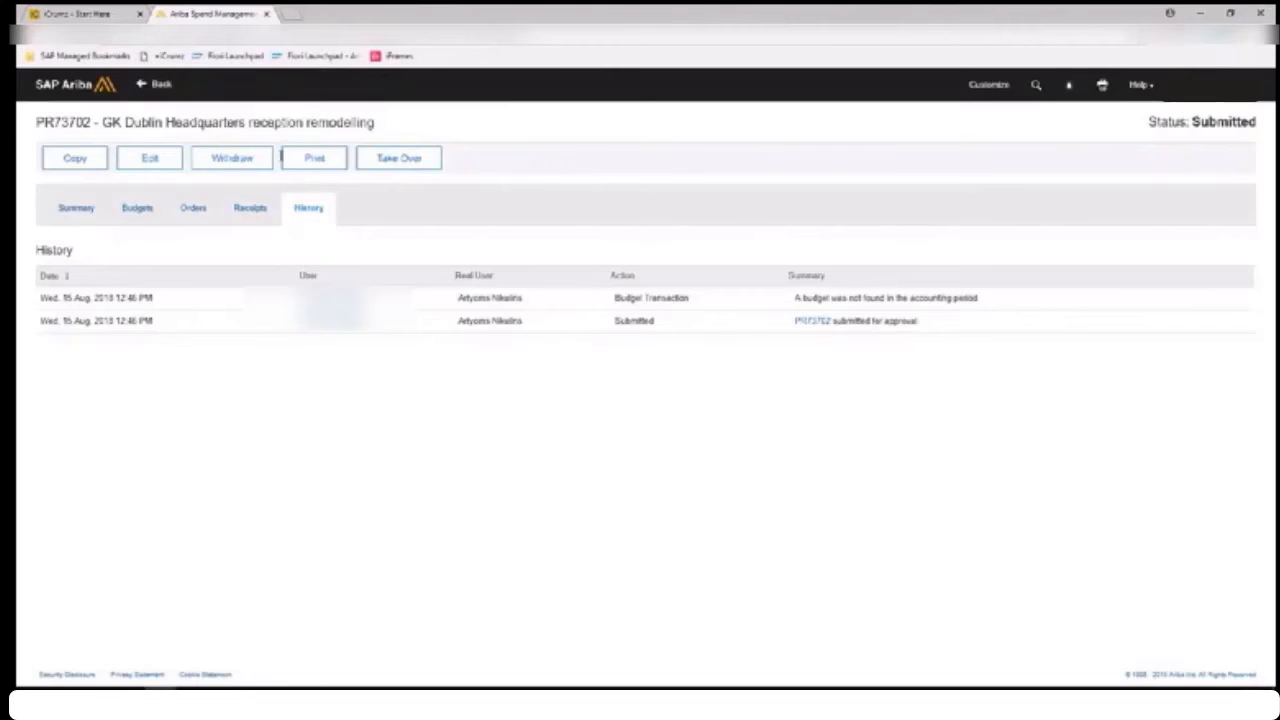
Switch to the other SAP Ariba browser window and open the Customization Manager's Parameters page in Core Administration
key(alt+Tab)
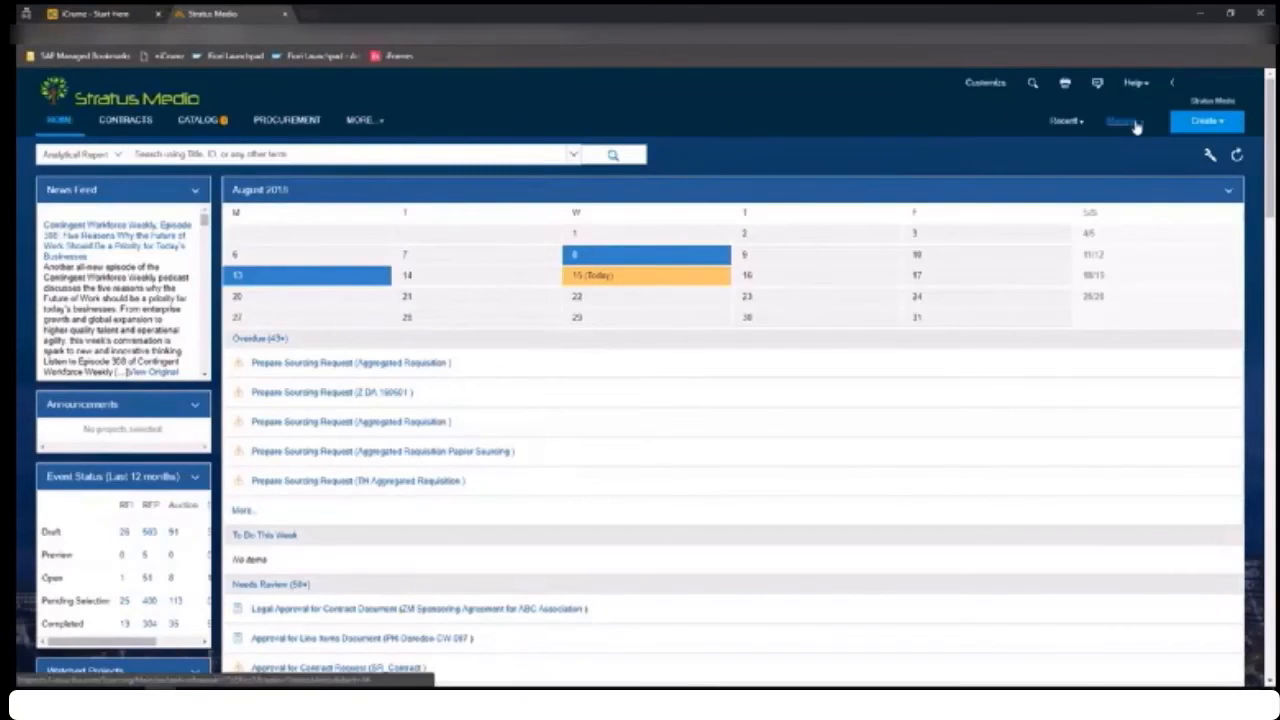
click(1122, 121)
click(1012, 254)
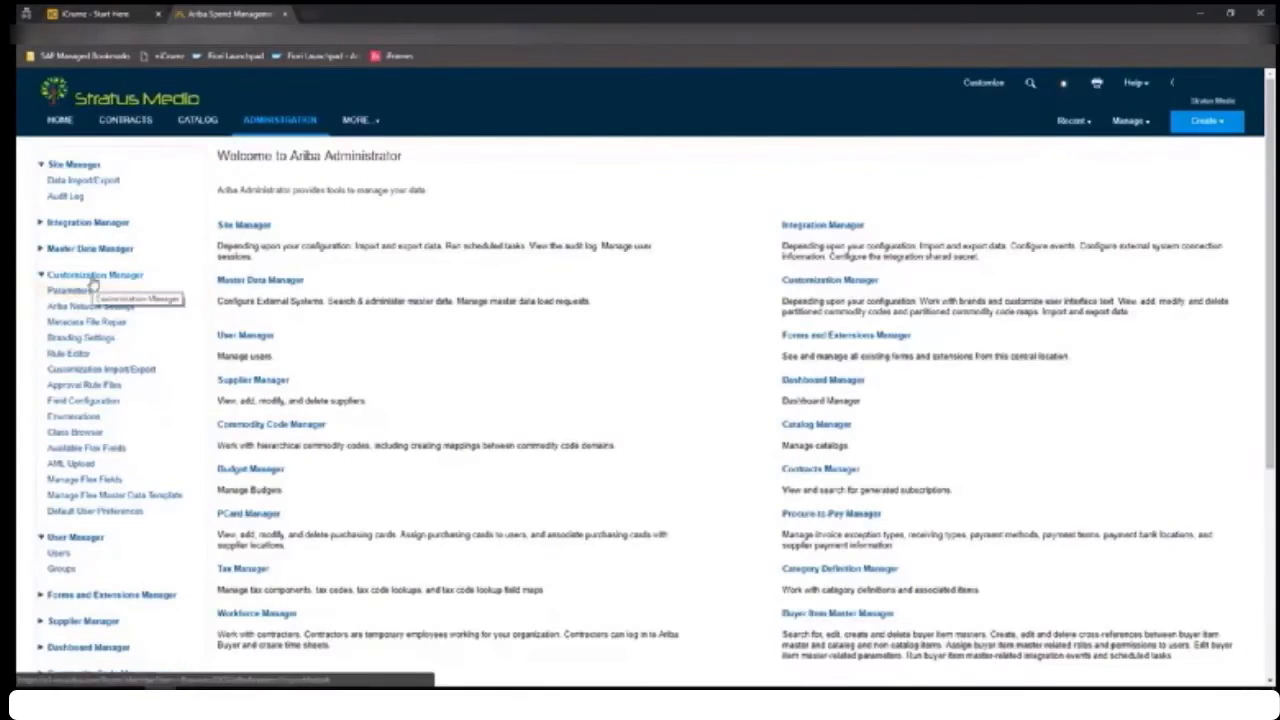
click(70, 291)
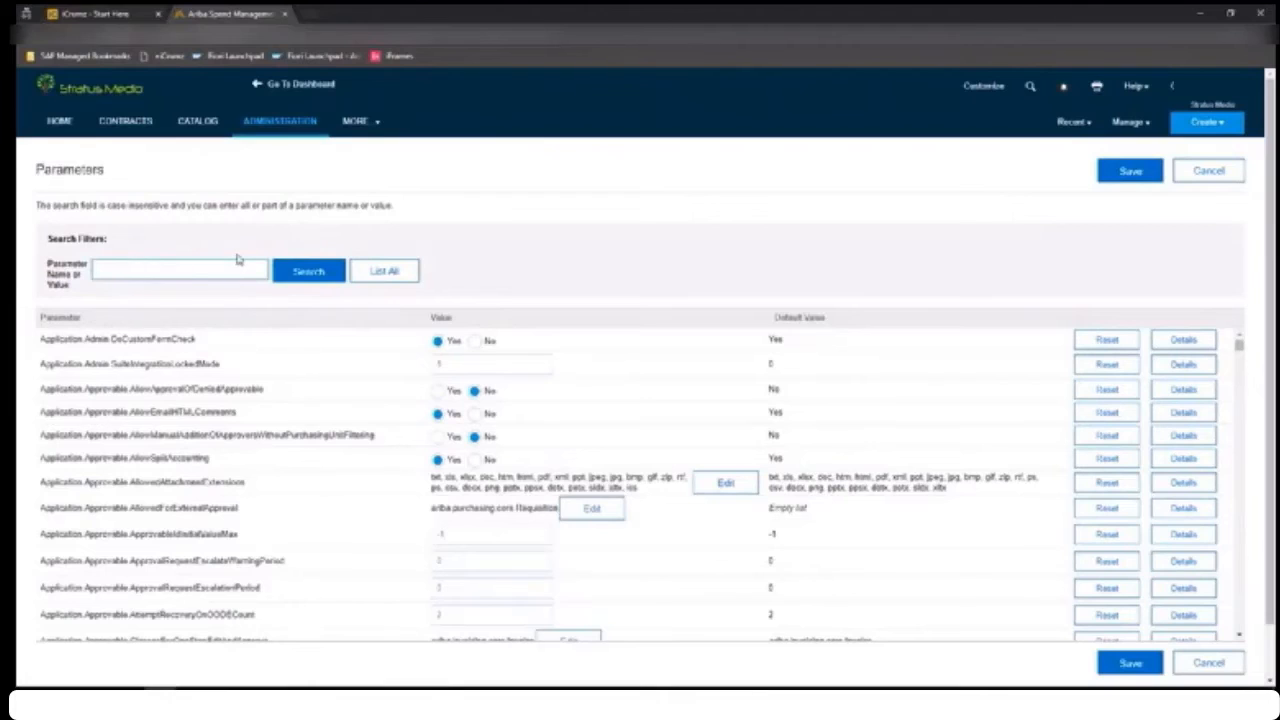
Search the parameters for "allowteam" and examine the AllowTeamShopping parameter's value
text(allowteam)
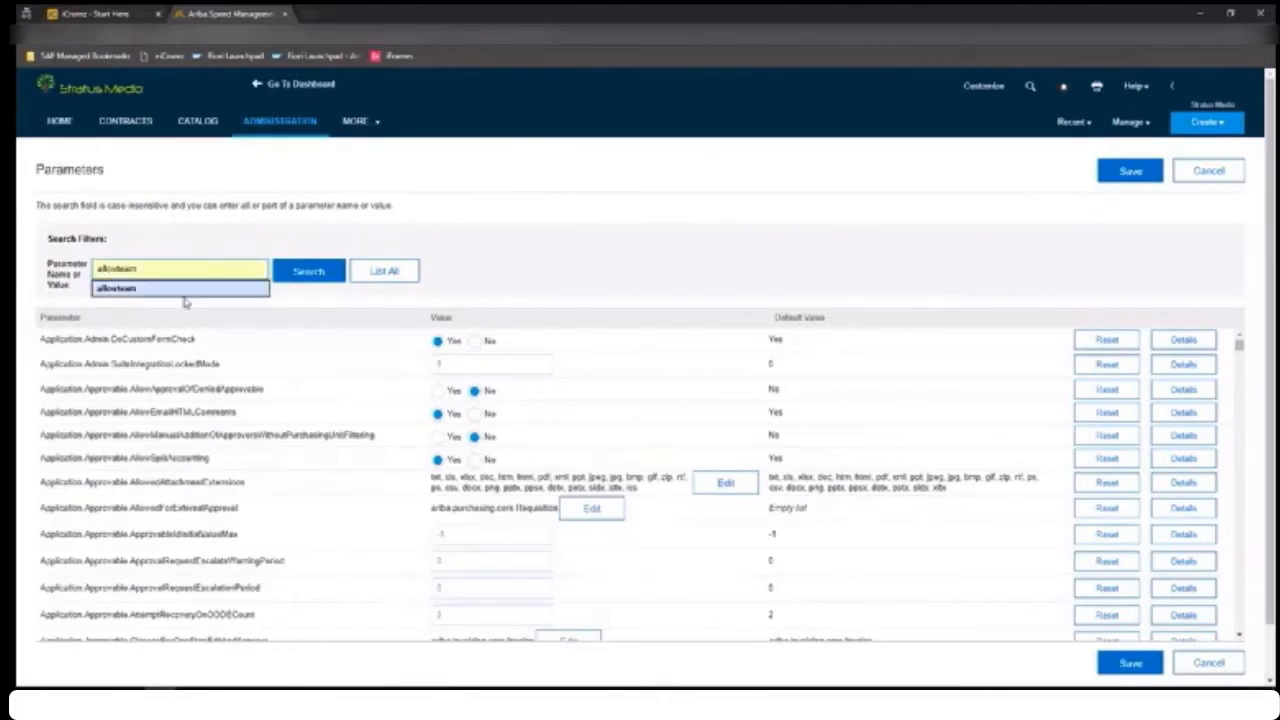
click(189, 291)
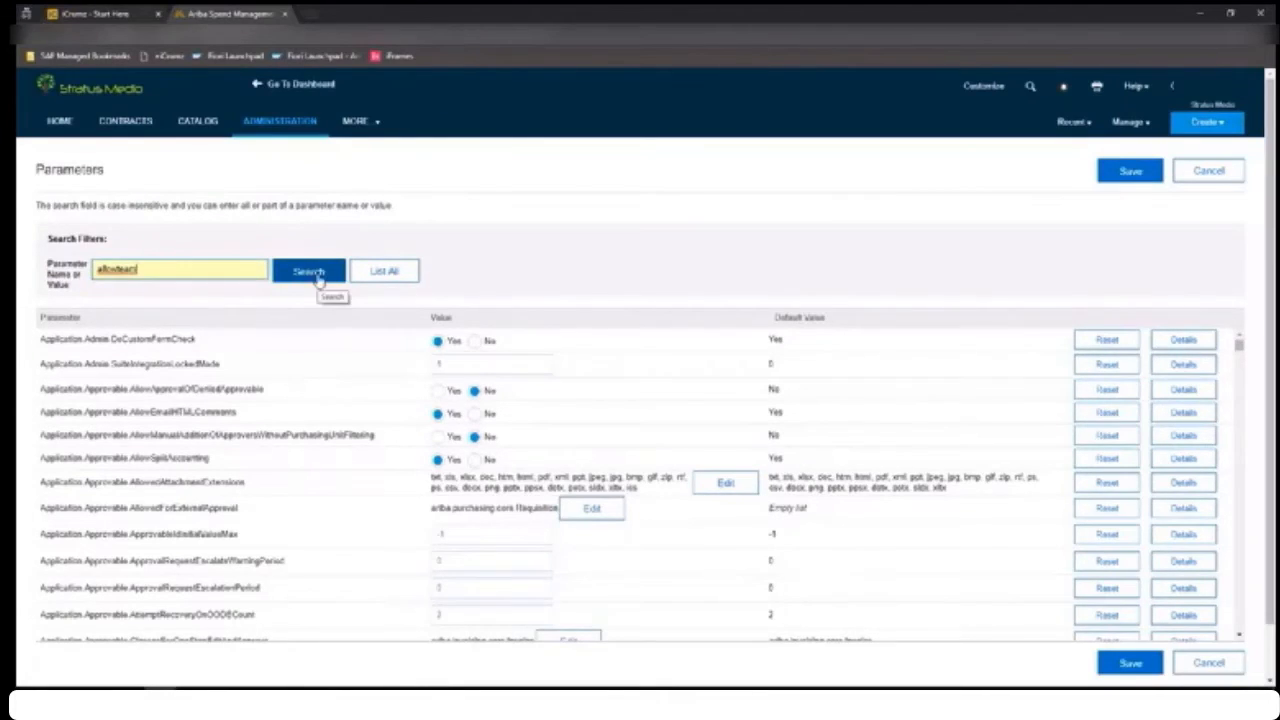
click(316, 276)
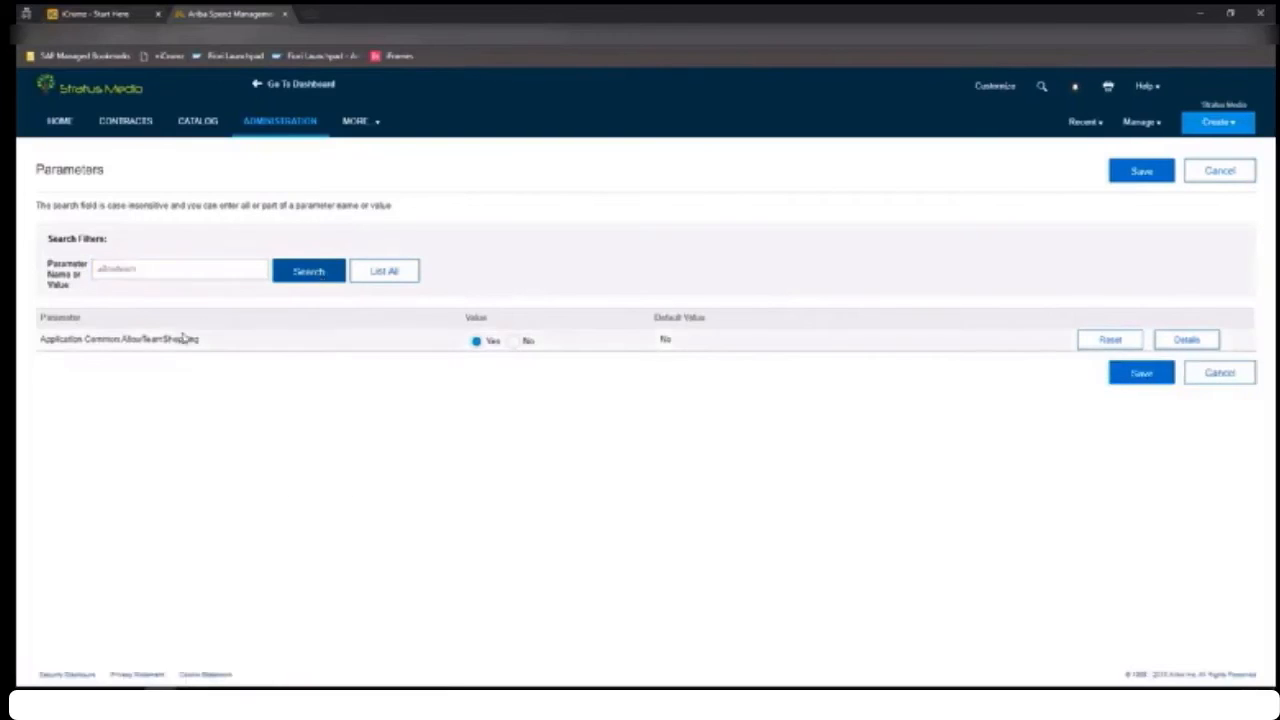
drag(201, 341, 124, 341)
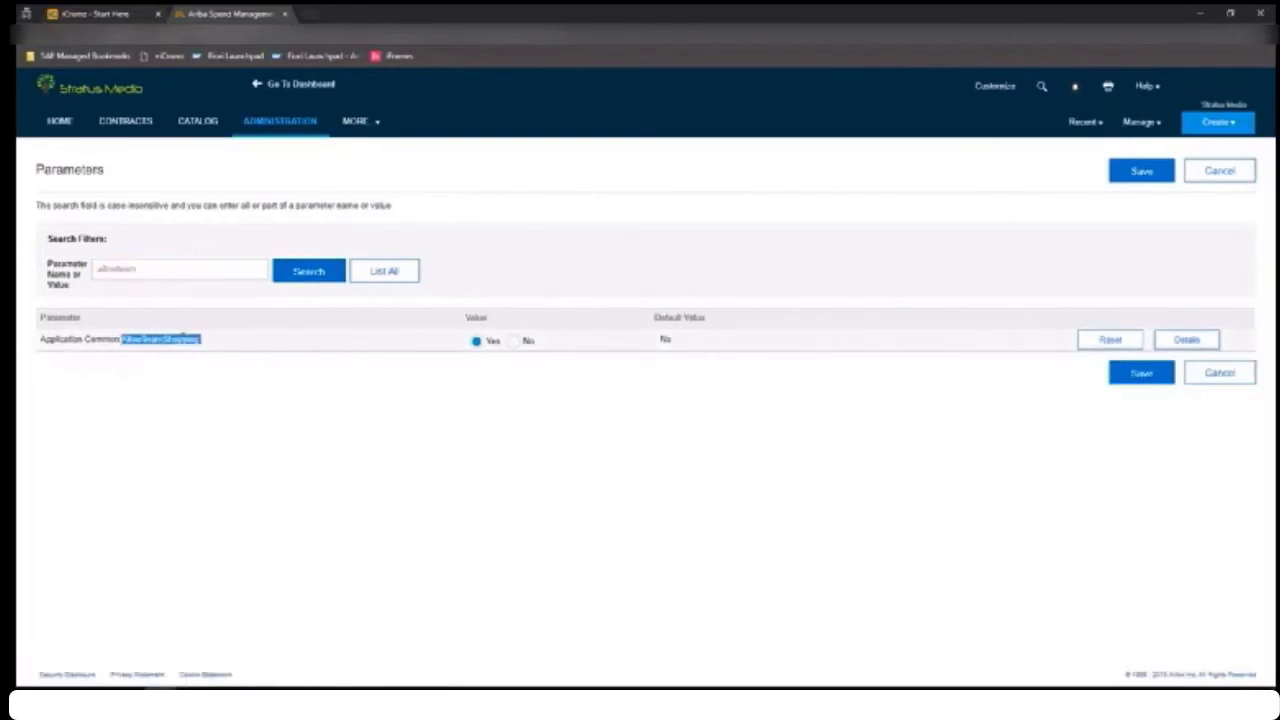
click(245, 343)
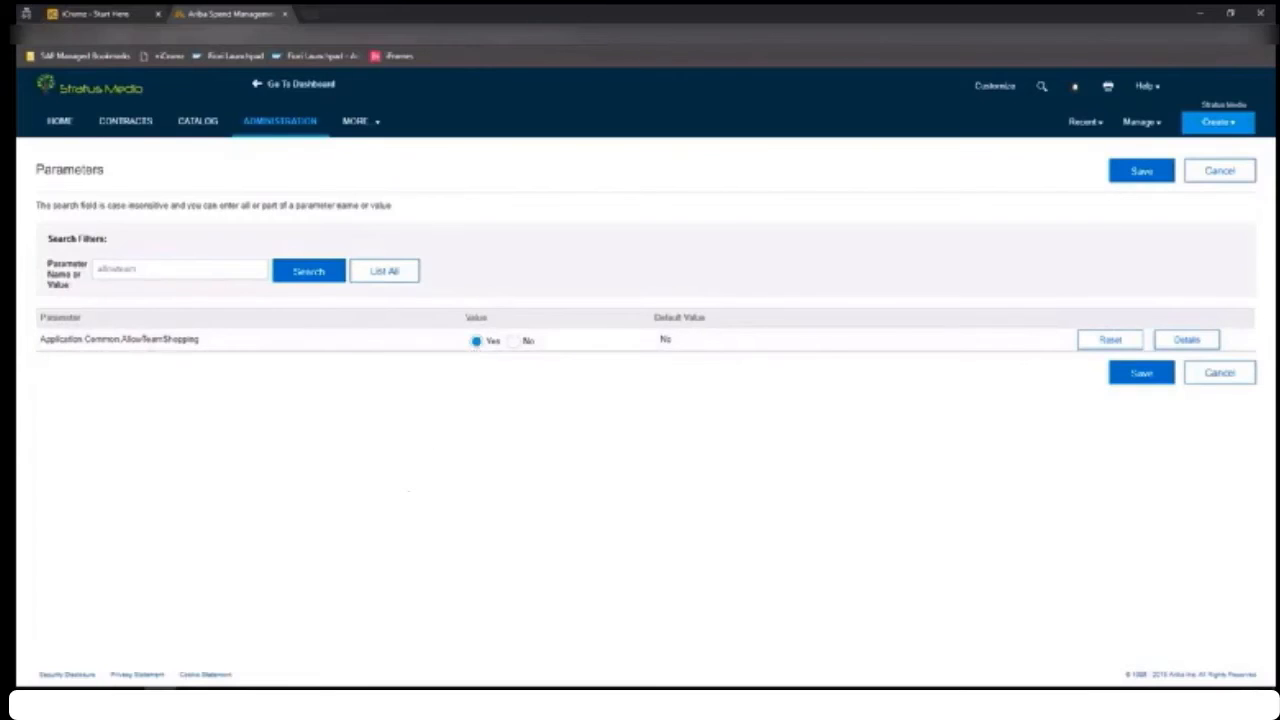
Bring up the suggested TeamShoppingCart name in the parameter search without running the search
double_click(193, 263)
text(t)
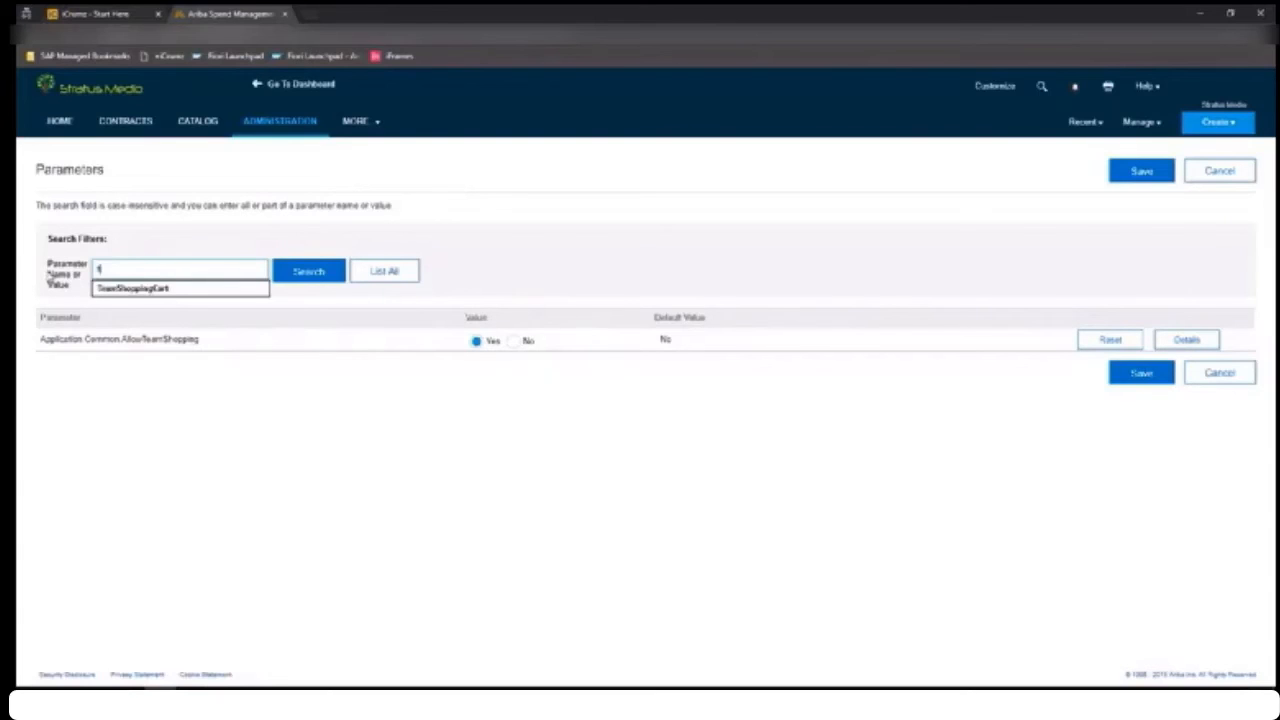
click(166, 289)
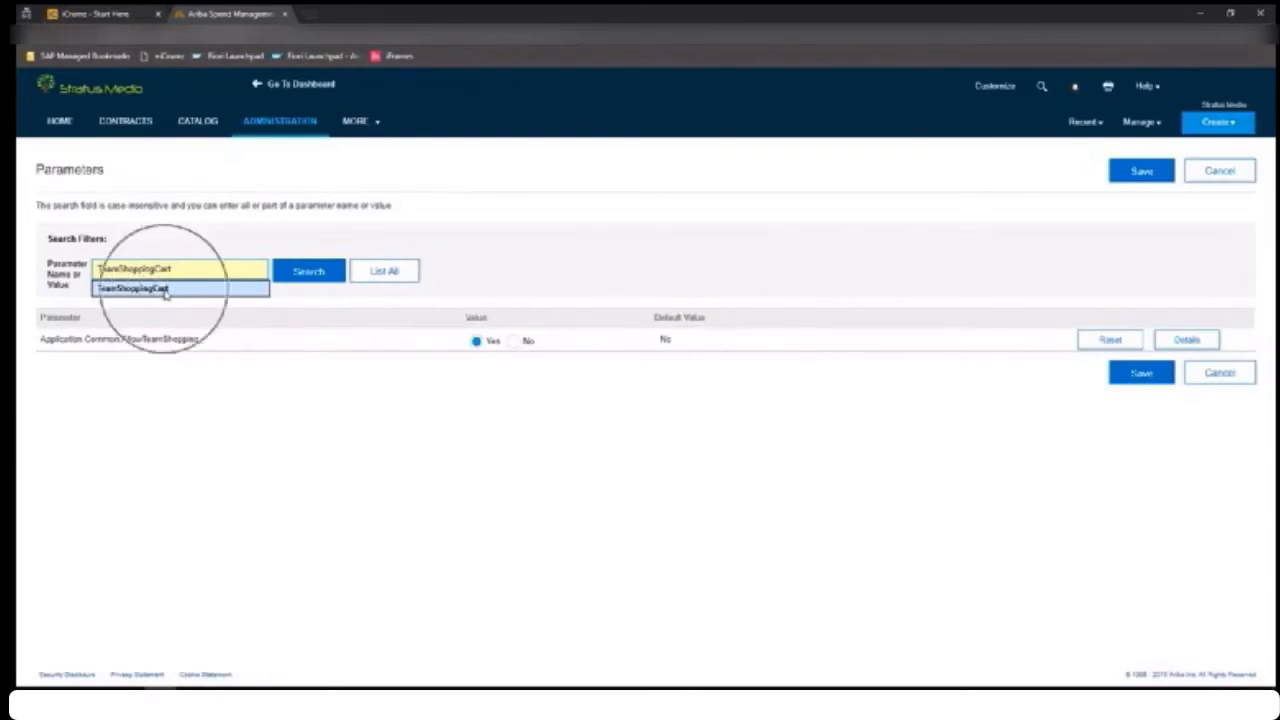
click(166, 290)
click(164, 291)
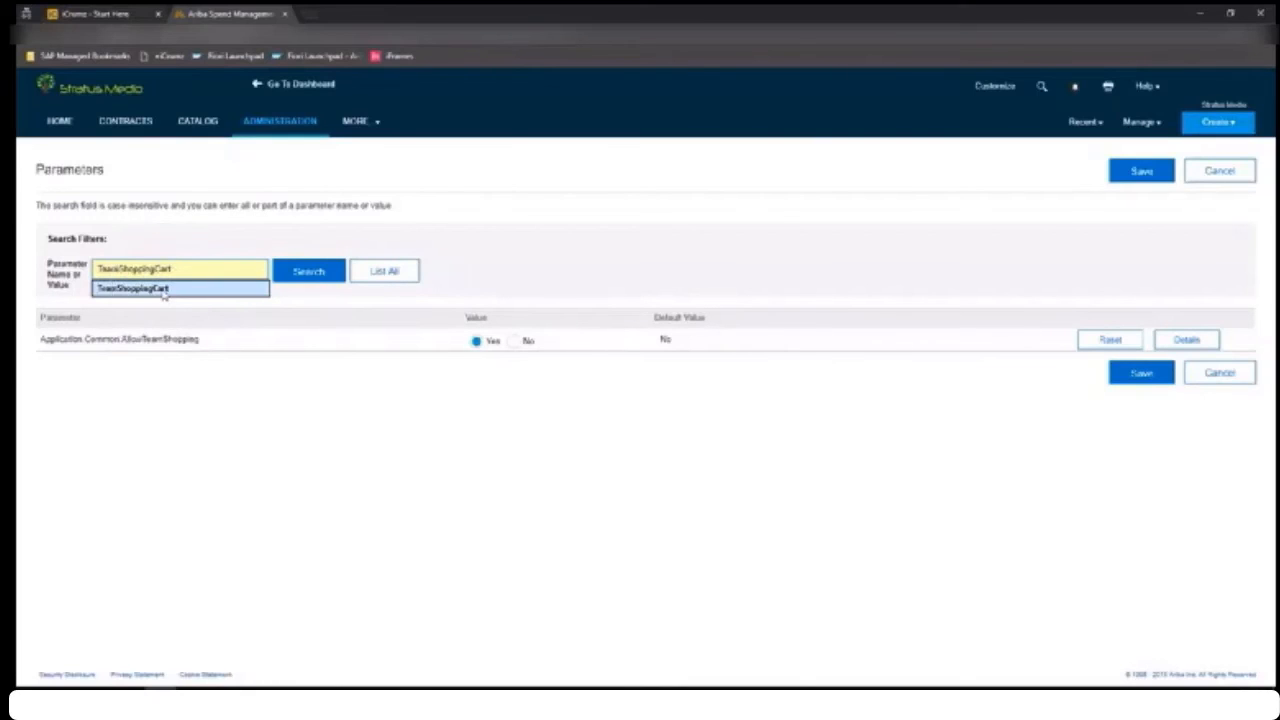
click(605, 257)
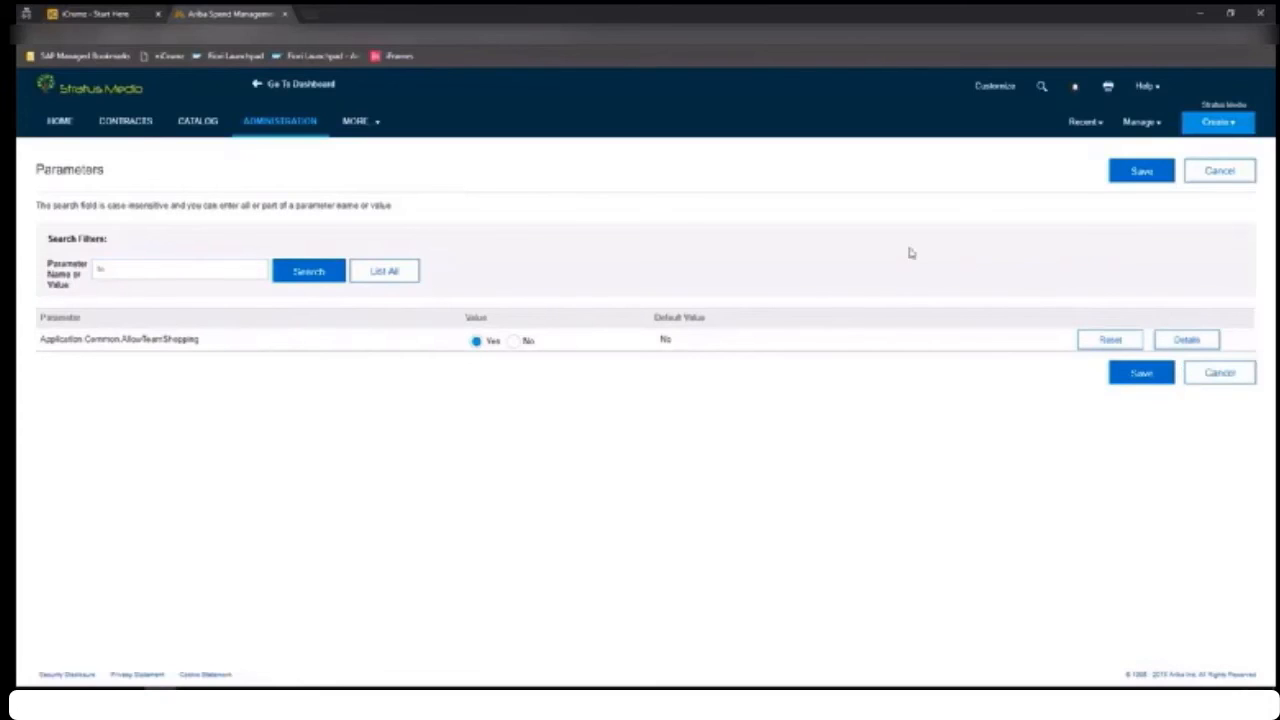
Open the Approval Processes management page and search for processes with the approvable type Receipt
click(1141, 122)
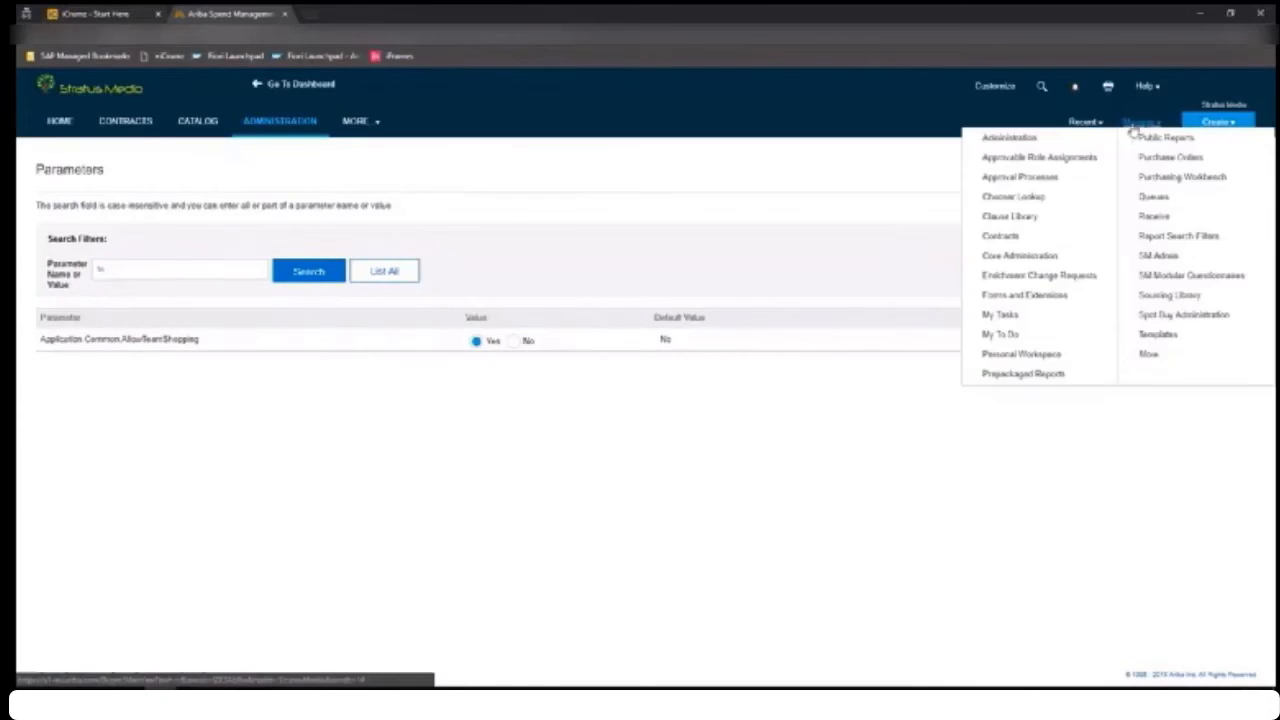
click(1020, 176)
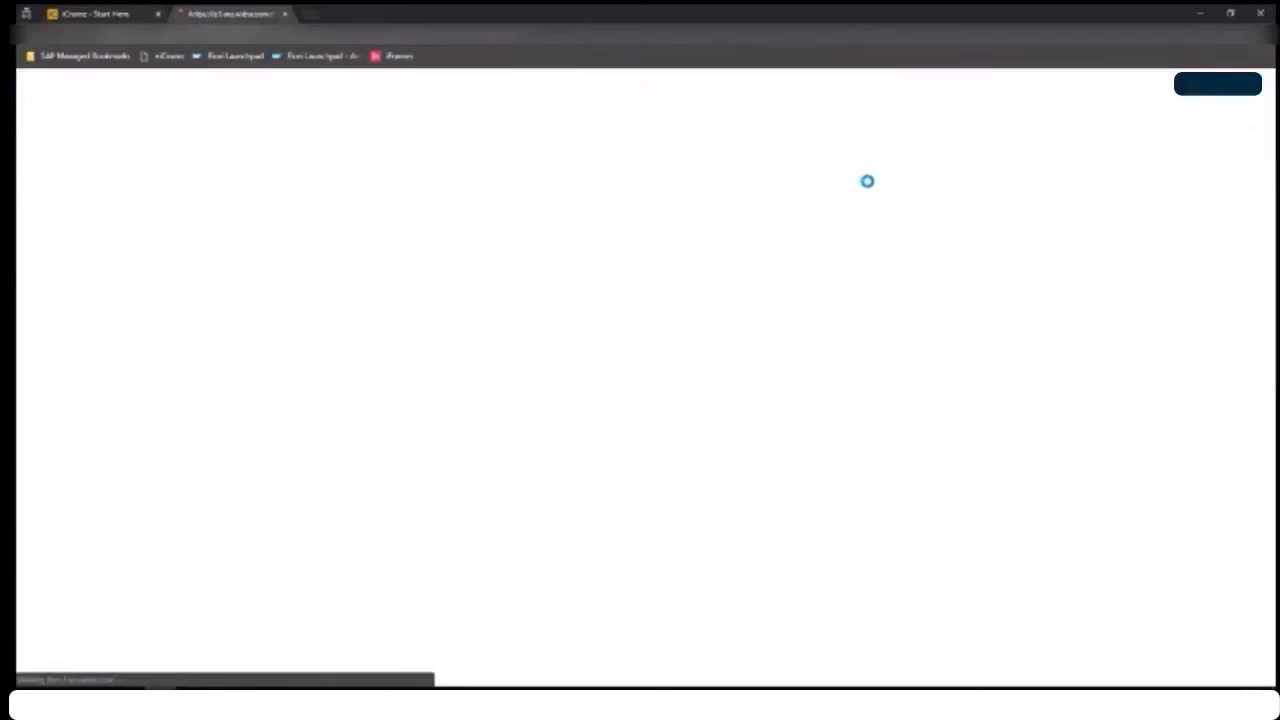
click(919, 279)
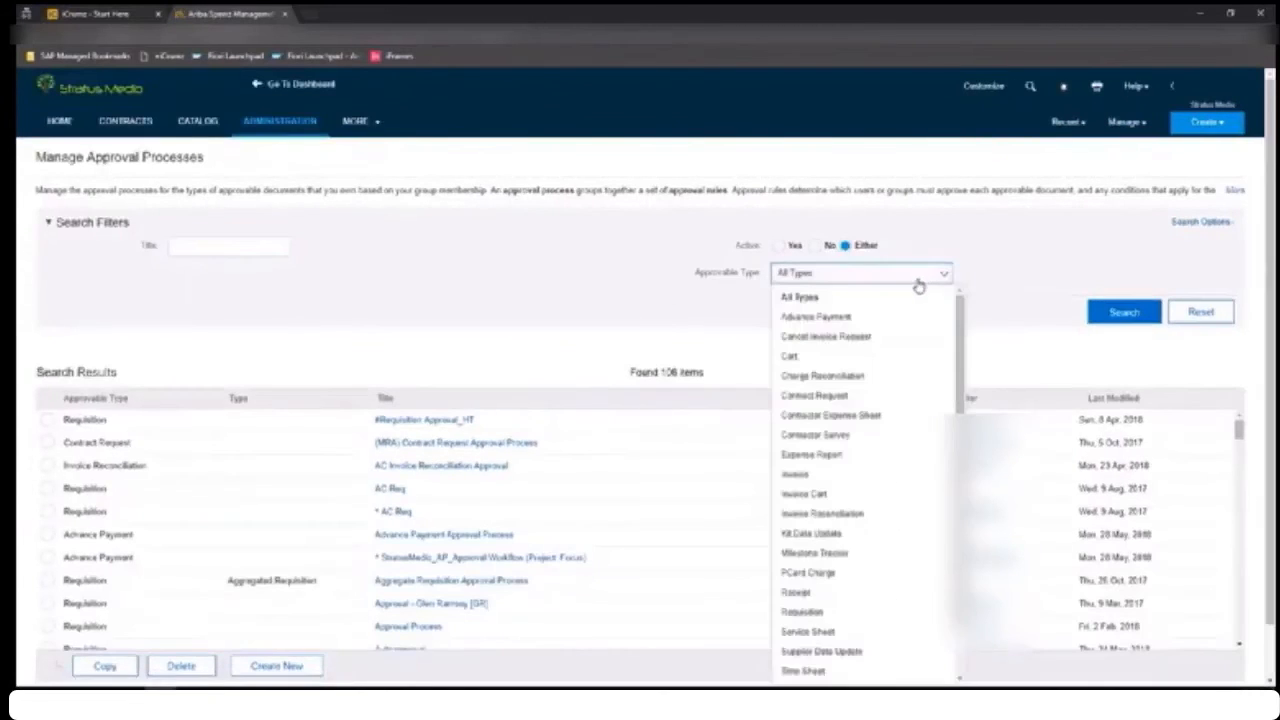
click(815, 593)
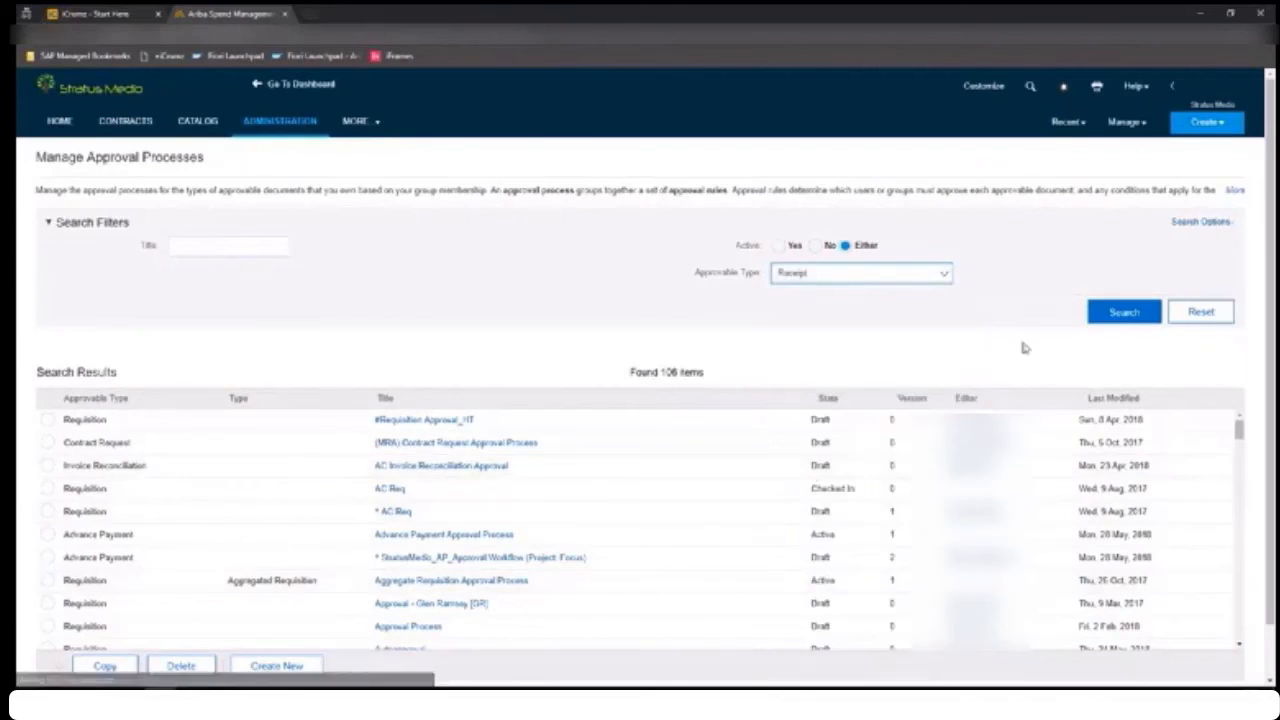
click(1123, 313)
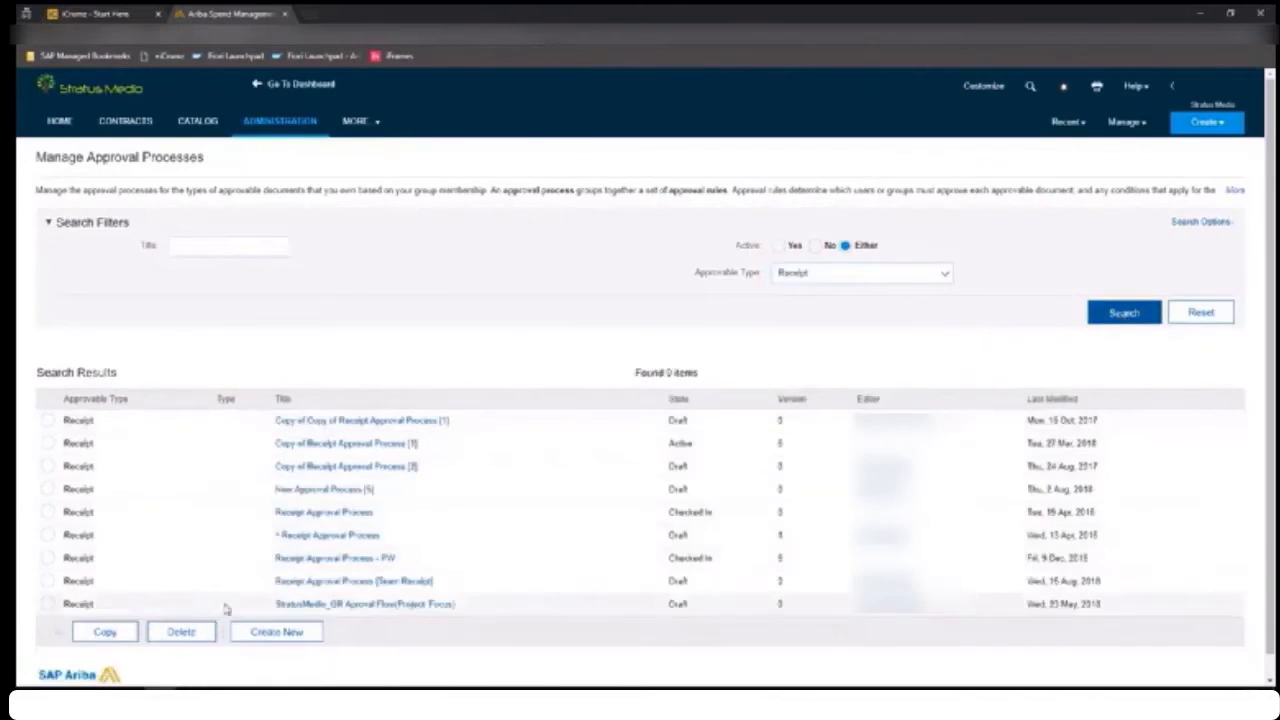
Open the approval rules of Receipt Approval Process [Team Receipt] and examine the Requester's Team rule's condition and action
click(341, 588)
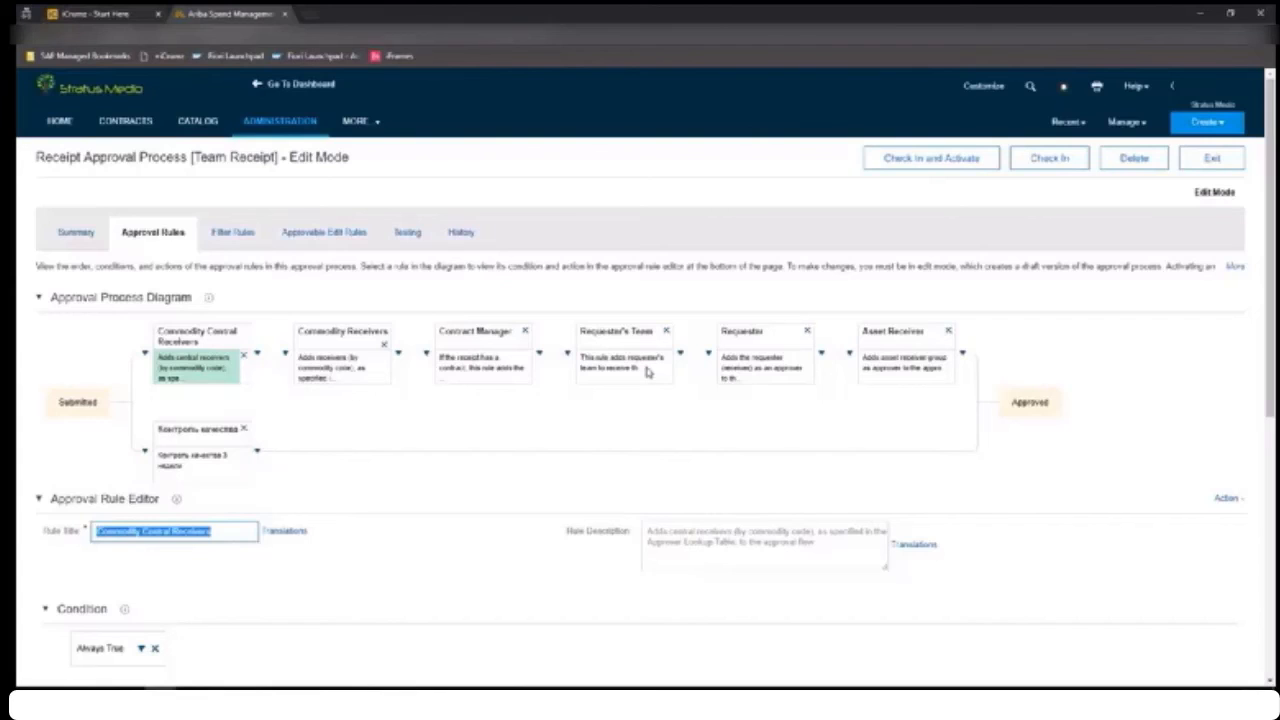
scroll(600, 385, down, 3)
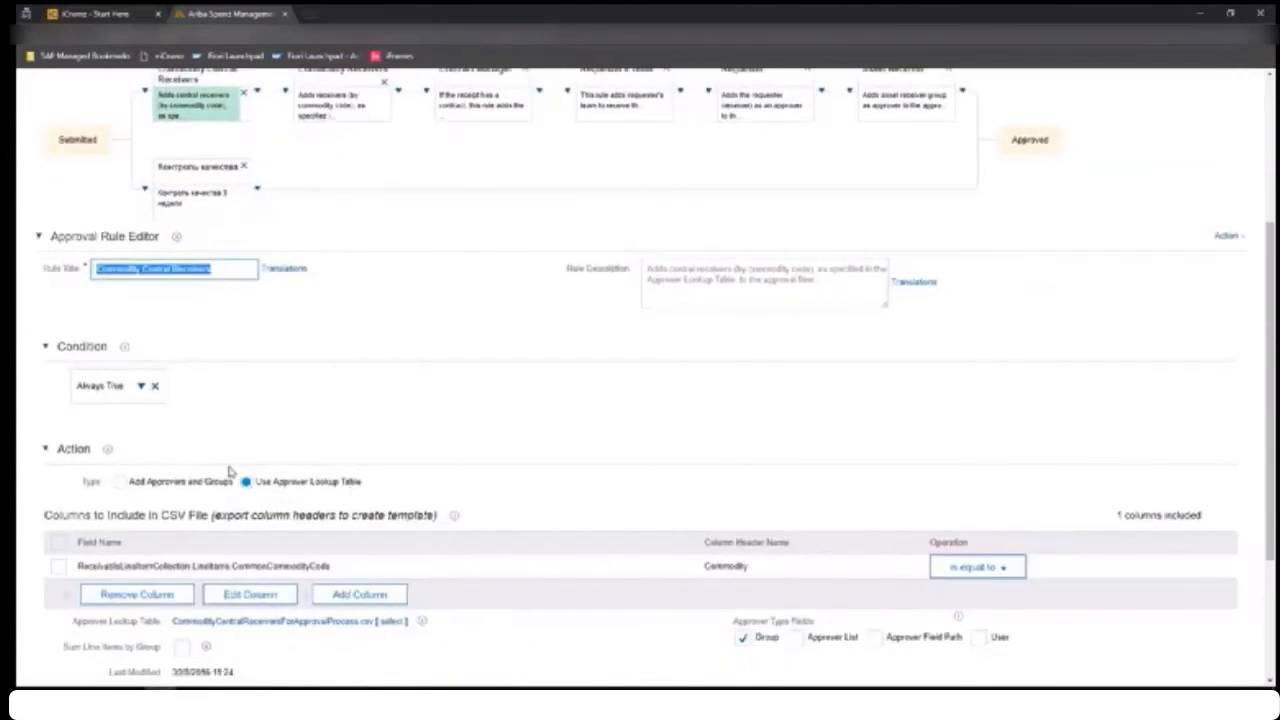
scroll(229, 470, up, 2)
click(658, 207)
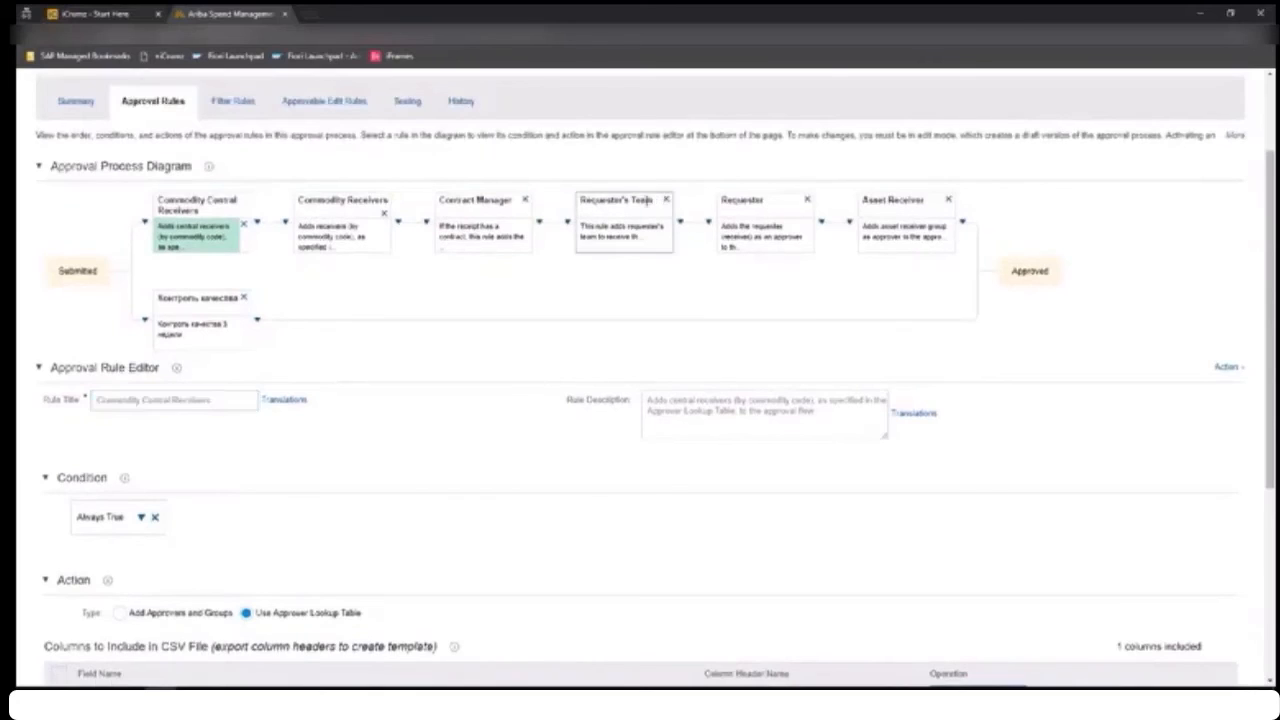
scroll(268, 424, down, 1)
scroll(266, 422, down, 1)
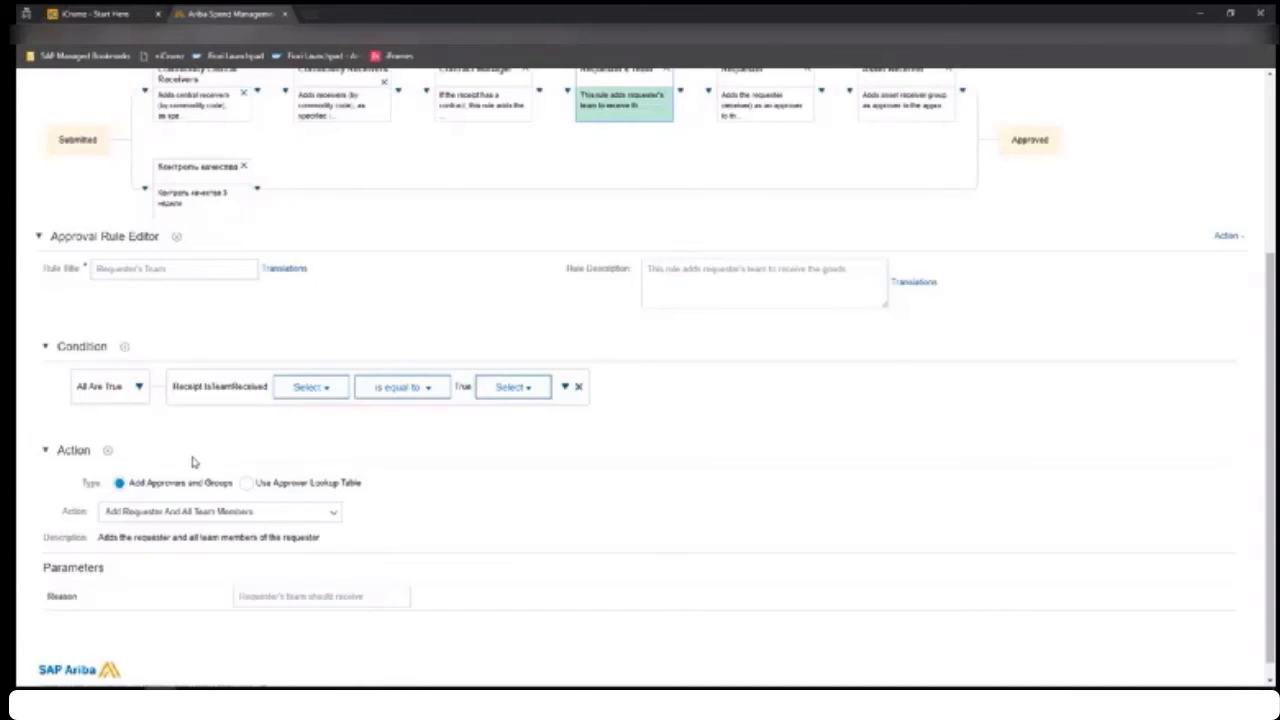
click(222, 513)
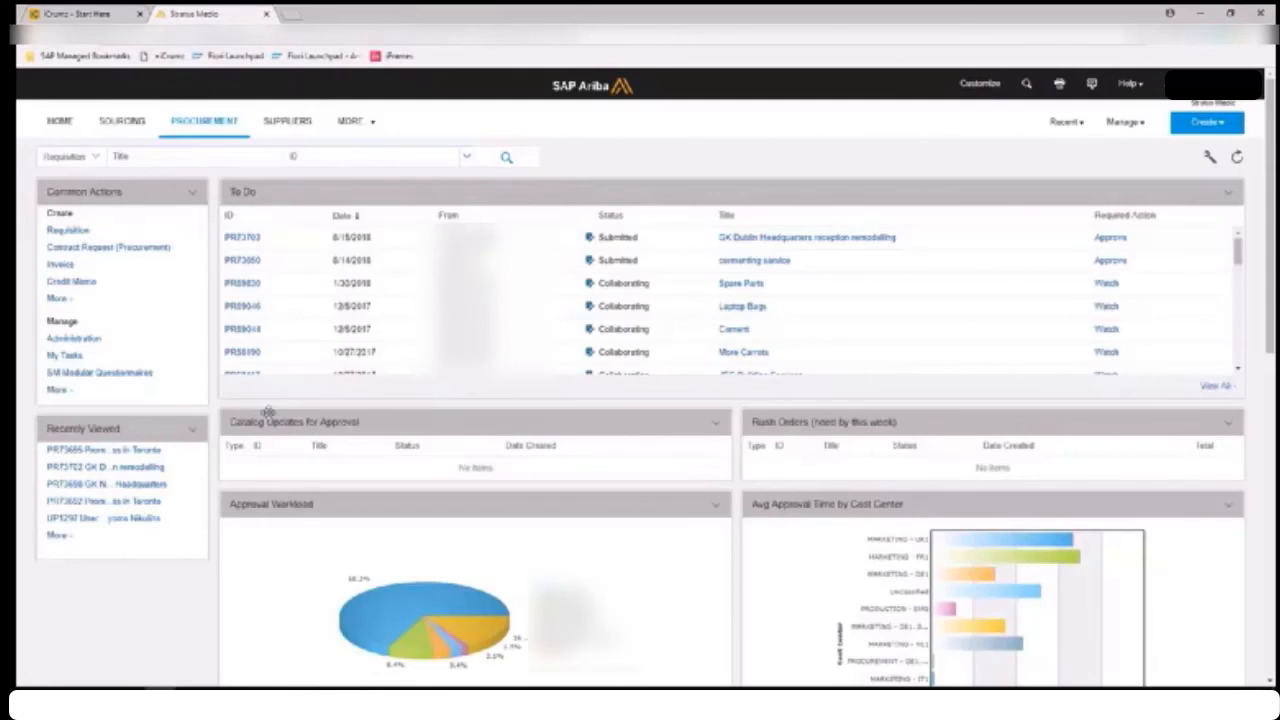
In the other SAP Ariba window, search requisitions with the Is Team Received filter added and set to Yes
click(507, 160)
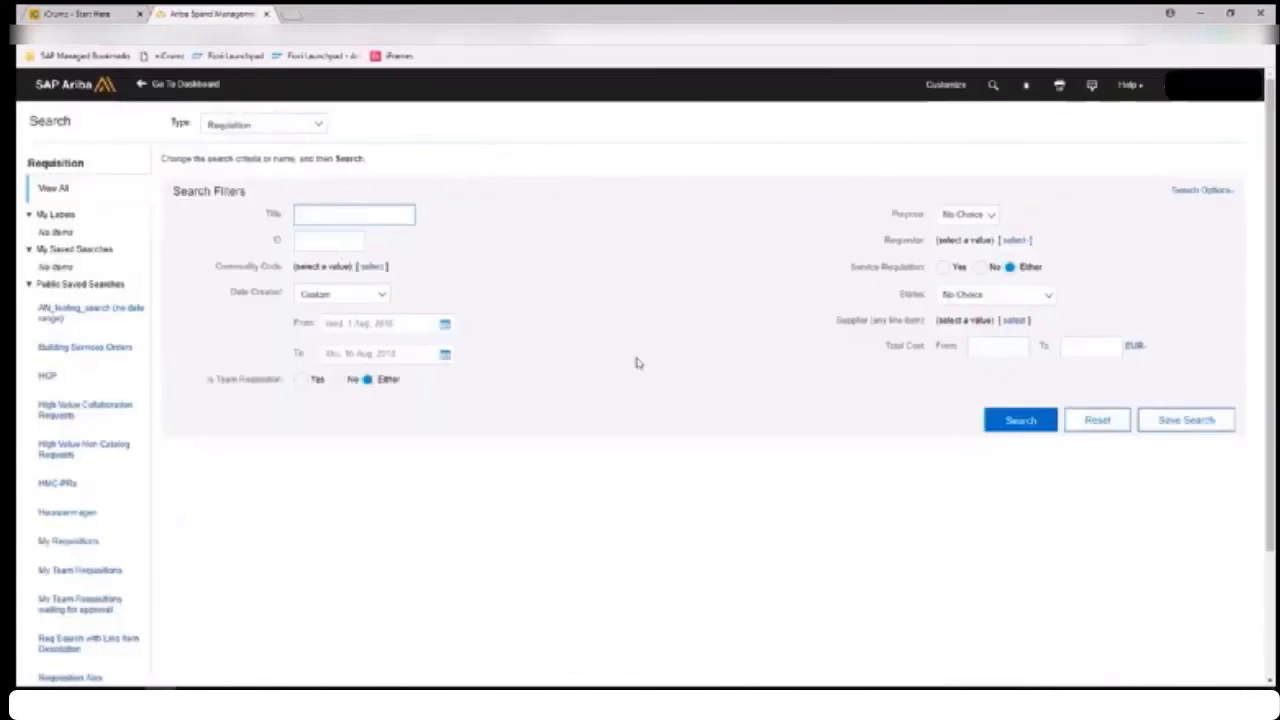
click(1206, 193)
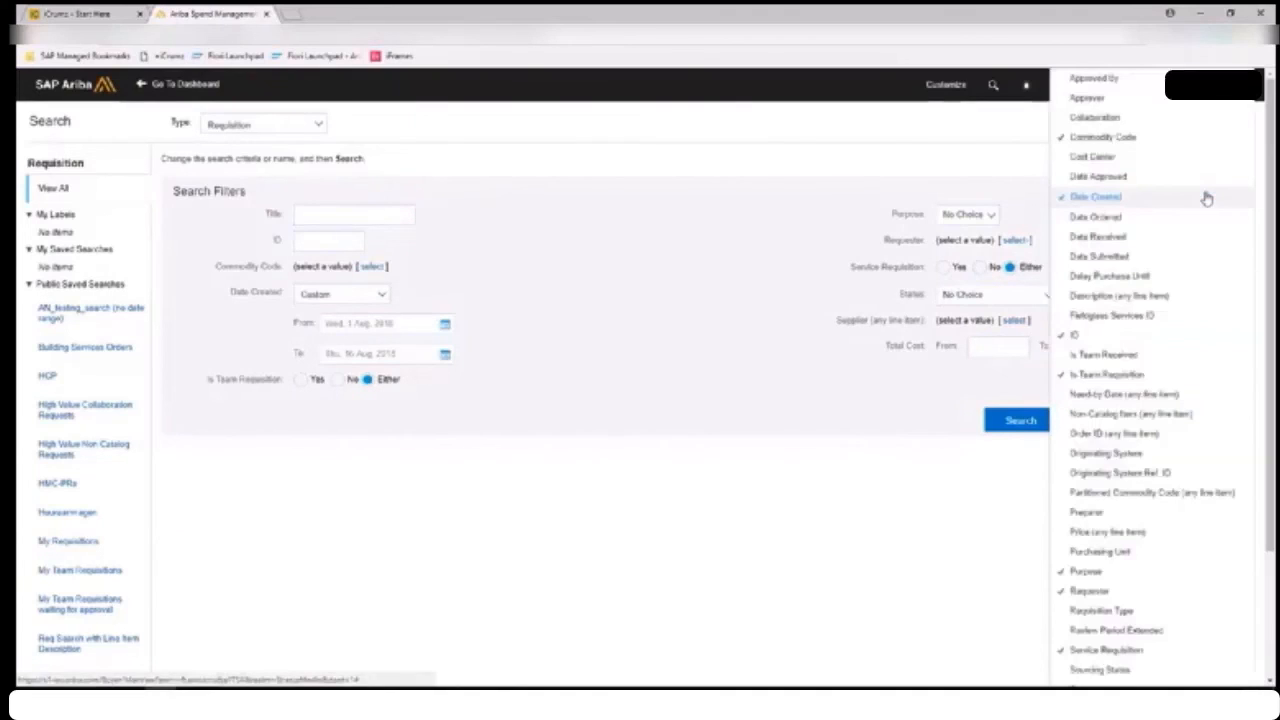
click(1106, 358)
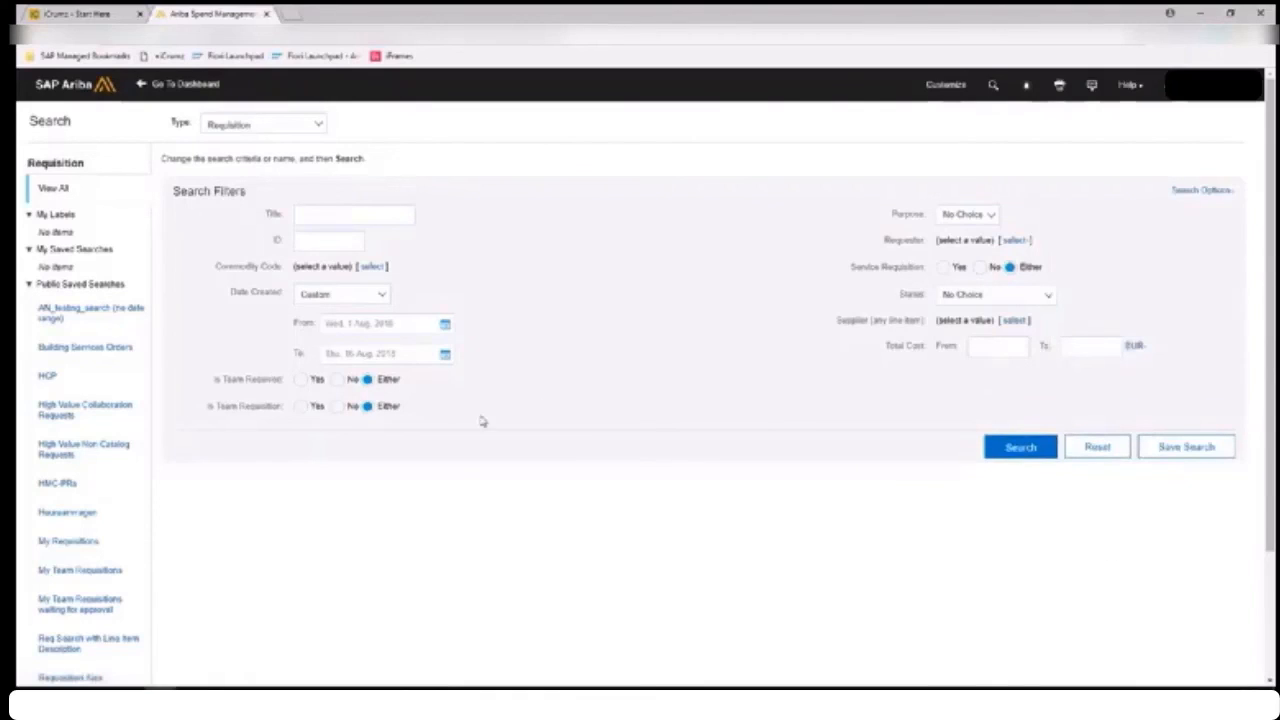
click(300, 382)
click(1020, 447)
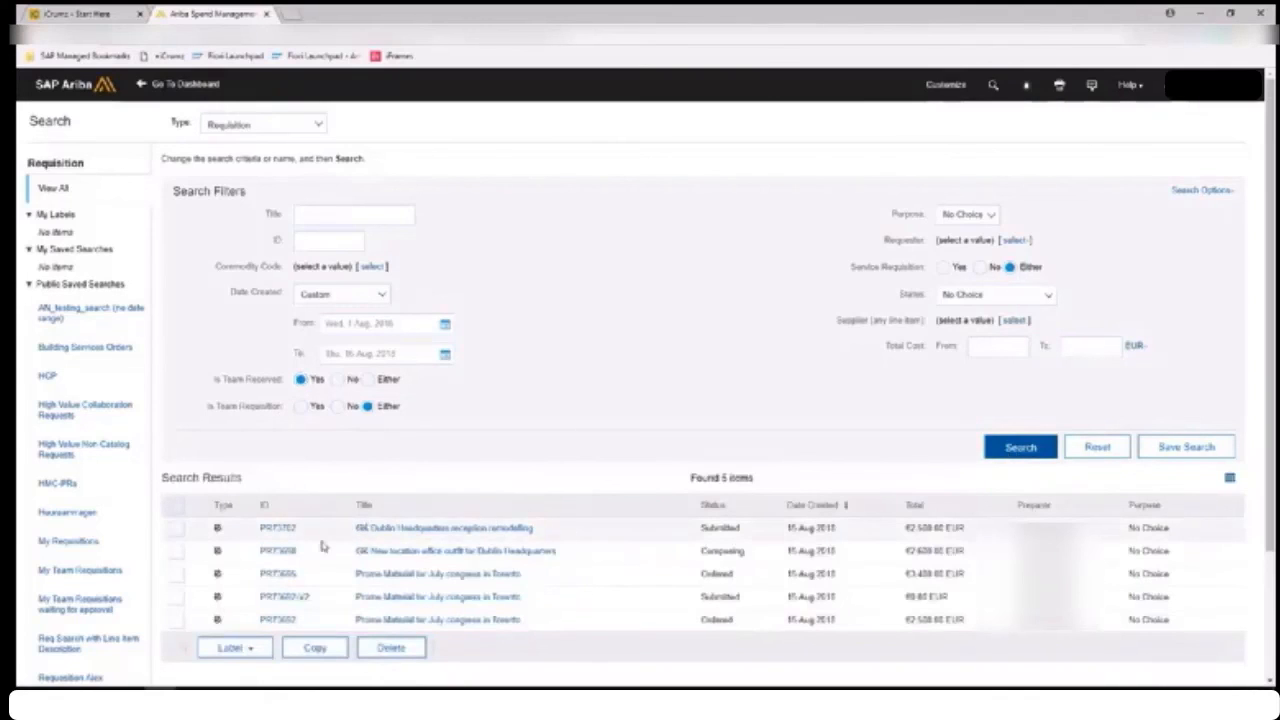
Open the ordered €3,400 requisition "Promo Material for July congress in Toronto" and start receiving its items
click(716, 574)
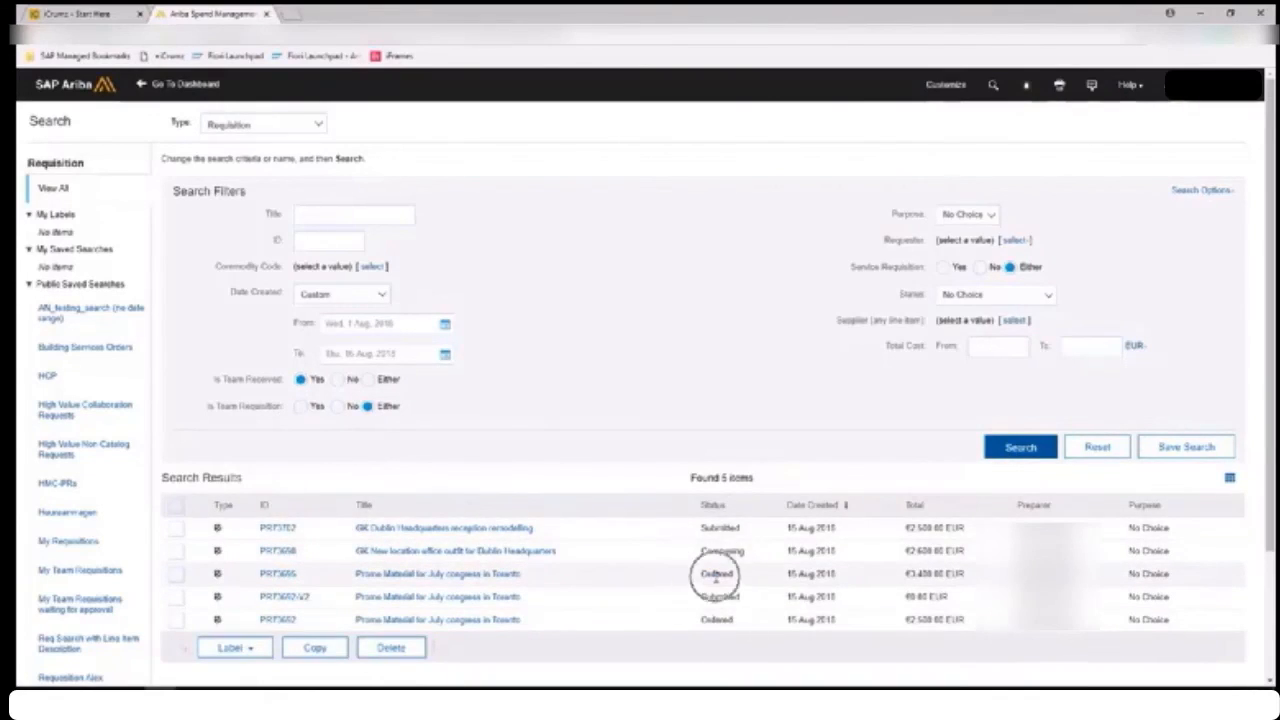
click(276, 572)
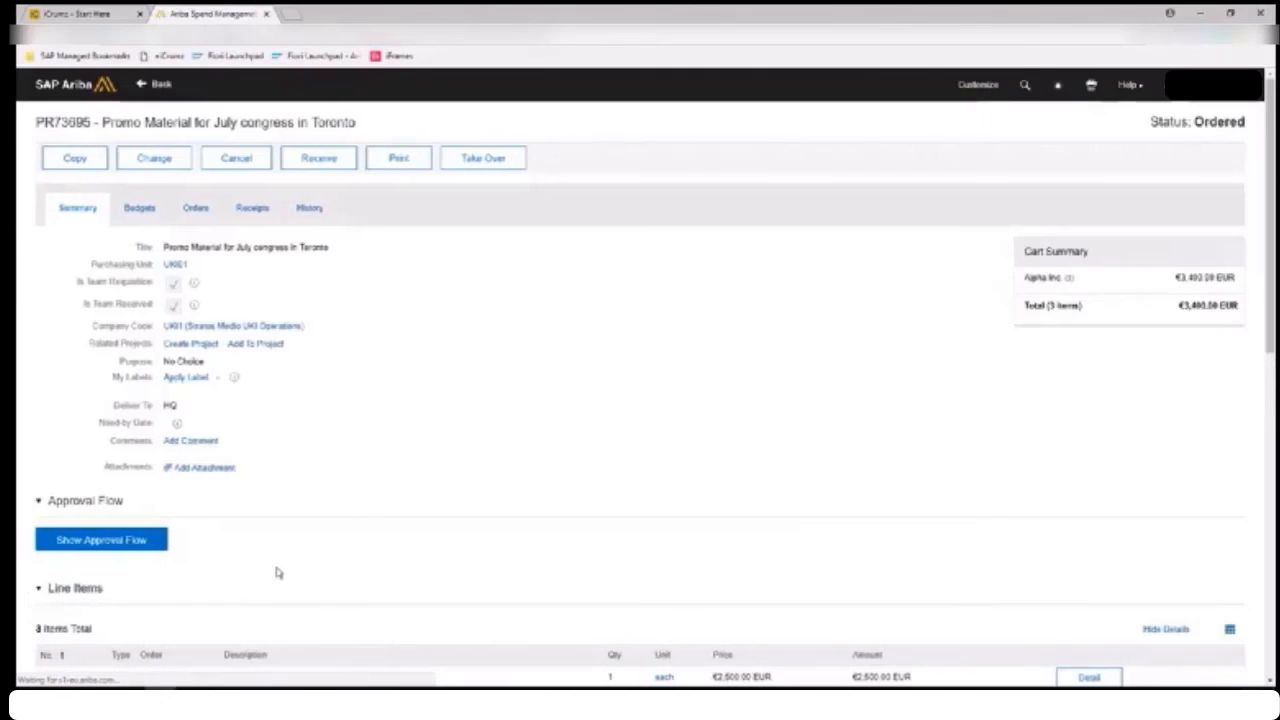
click(331, 167)
click(331, 168)
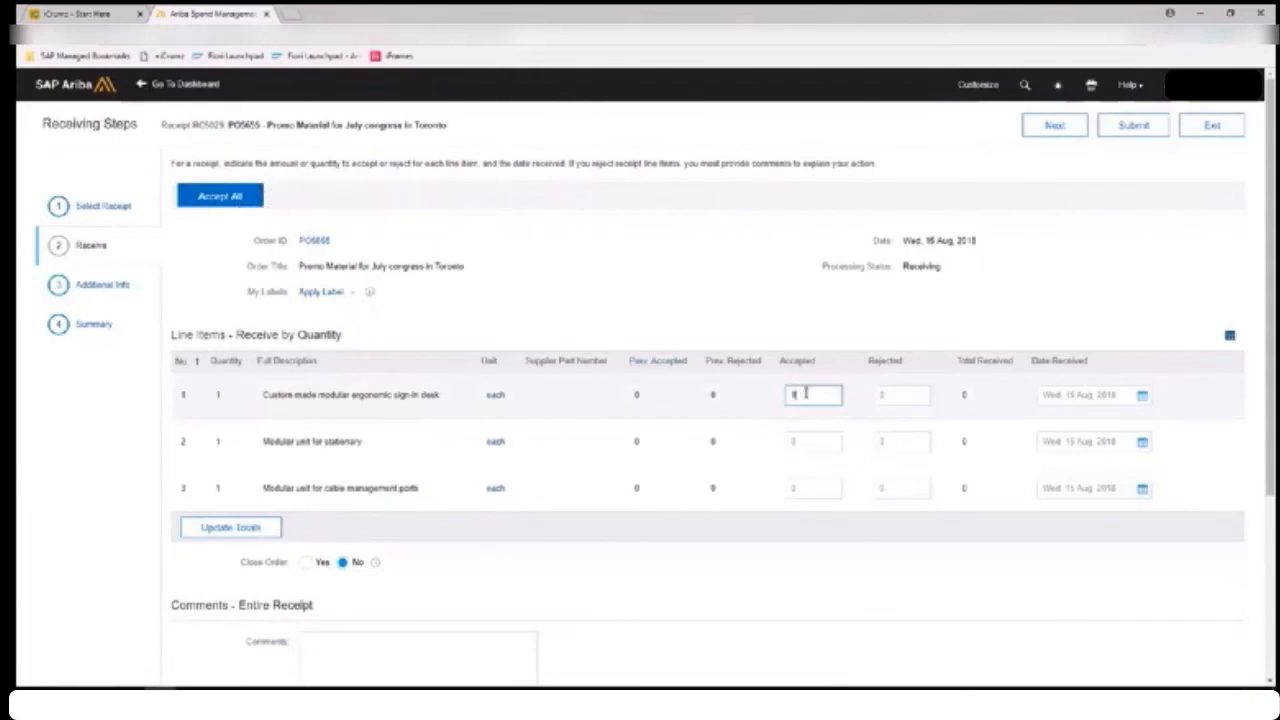
Accept a quantity of 1 for the custom made modular ergonomic sign-in desk, update the totals, and view the receipt's approval flow
click(230, 528)
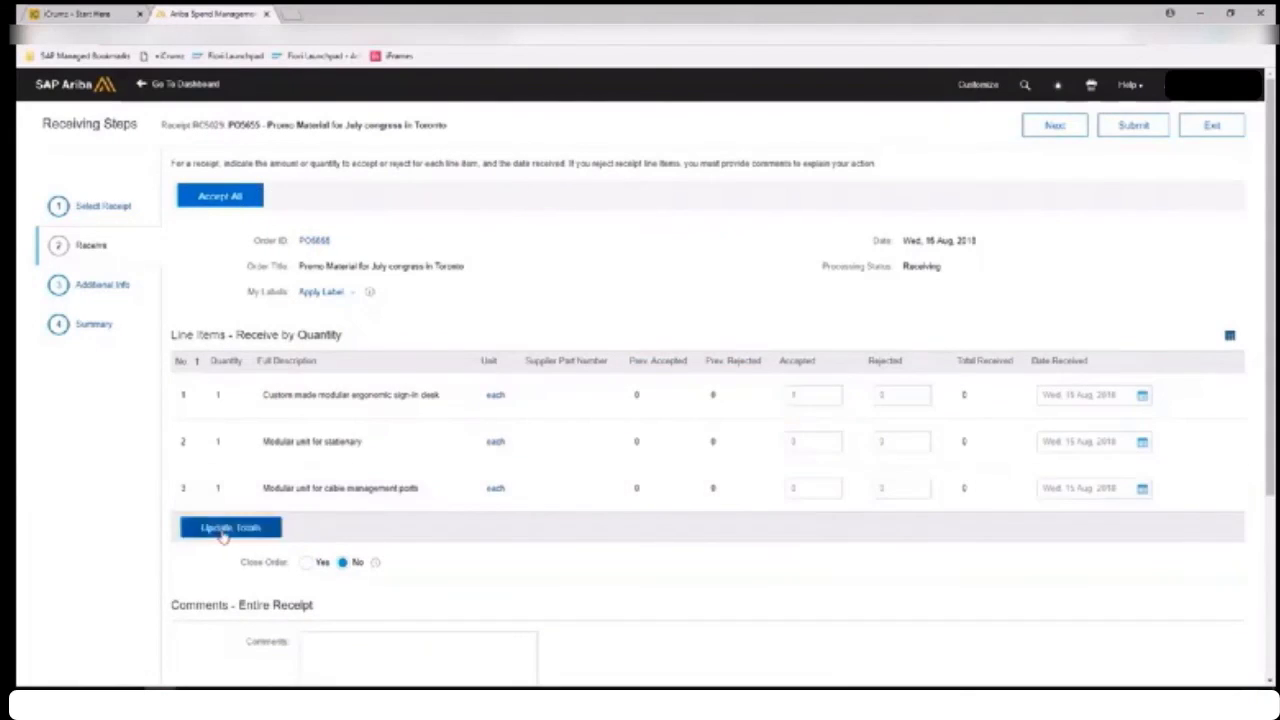
click(92, 330)
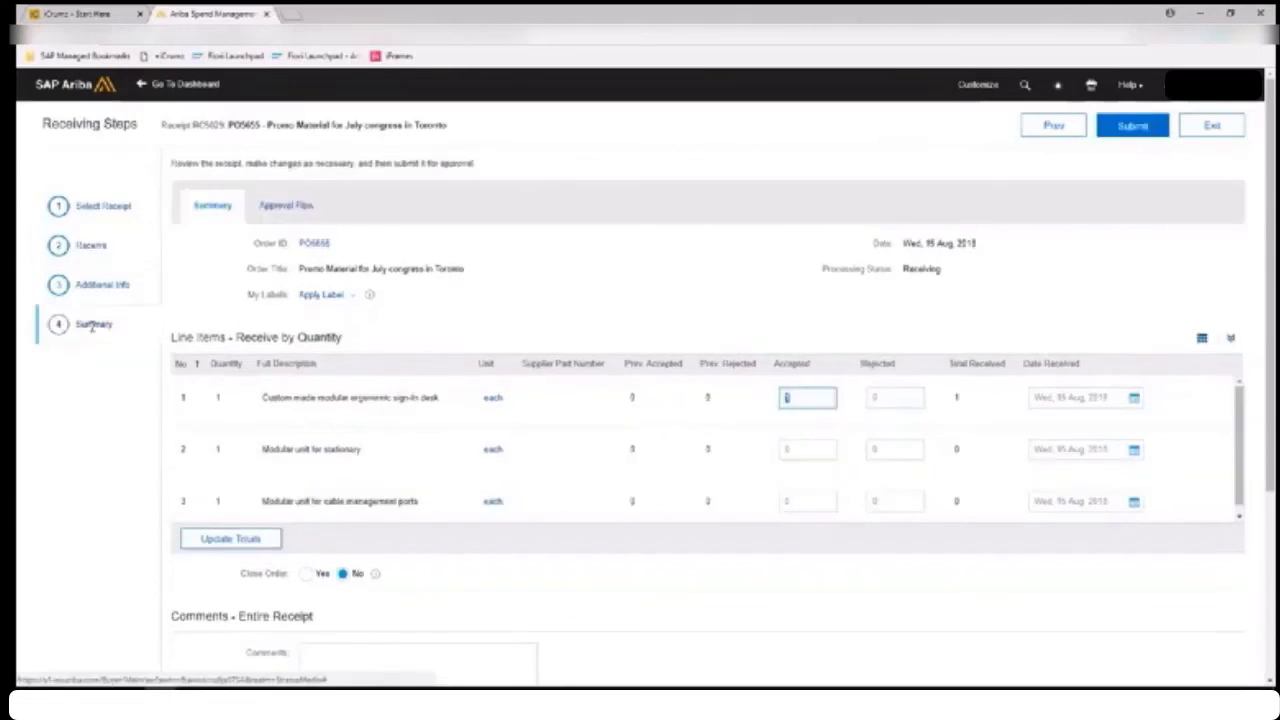
click(285, 206)
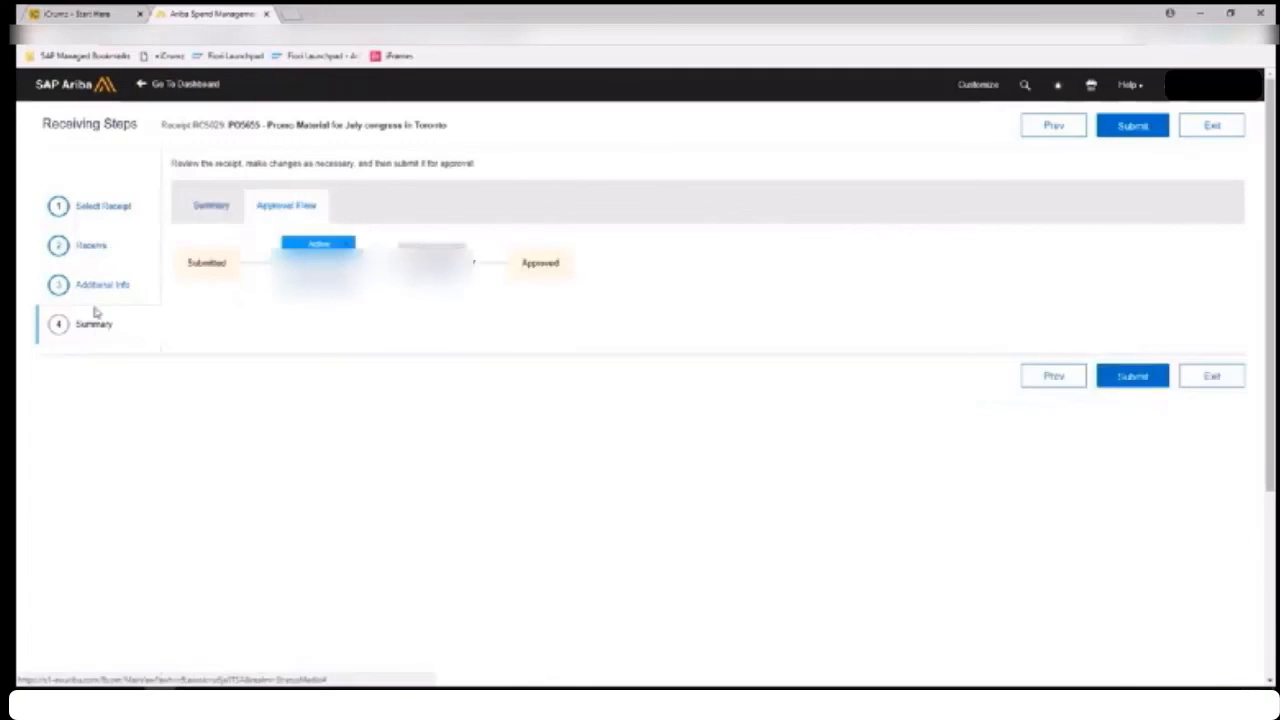